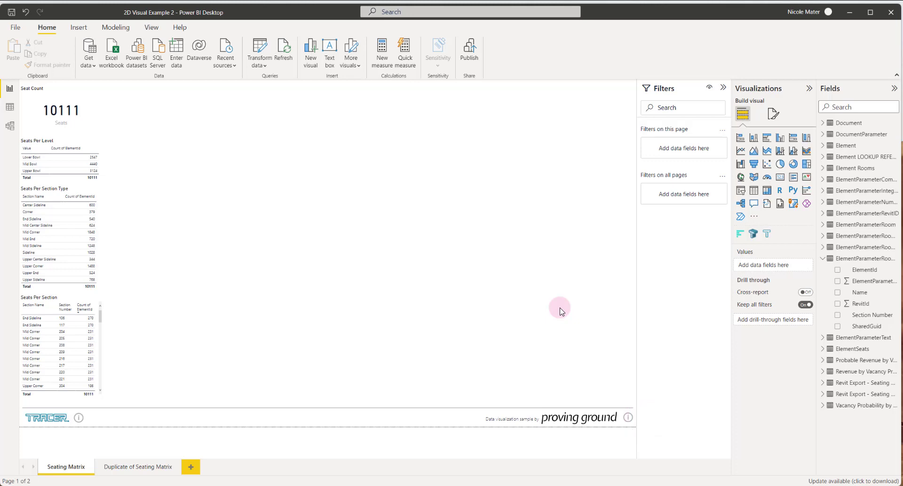
Add a Tracer visual to the Seating Matrix page and stretch it to fill the canvas.
left_click(768, 234)
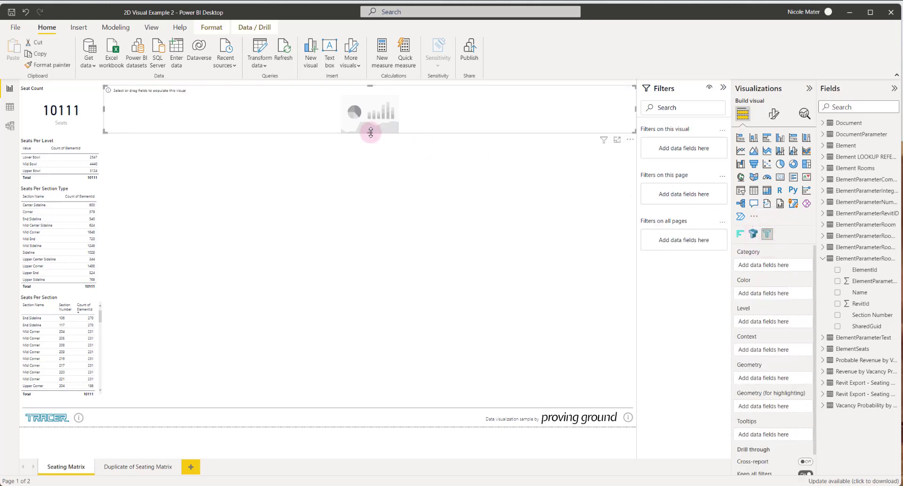
left_click_drag(371, 132, 359, 401)
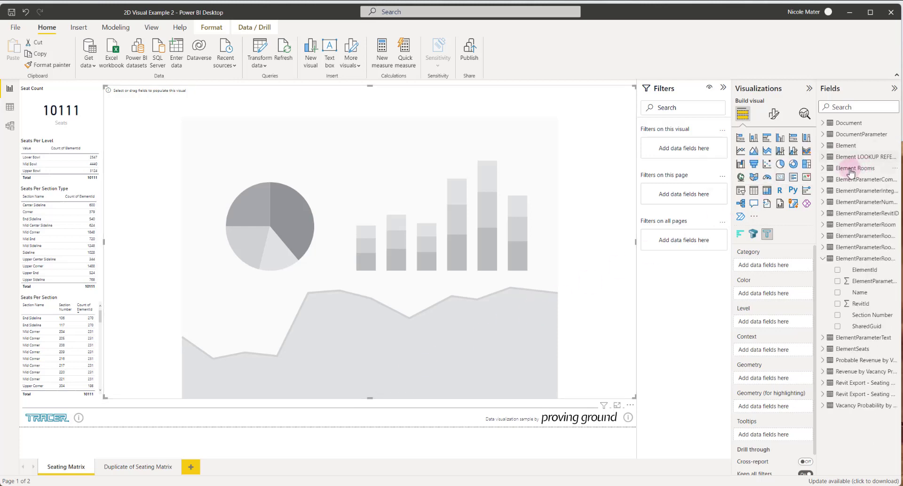
Use Element Rooms' LocationGeoJson as both the Geometry and the highlighting geometry.
left_click(843, 172)
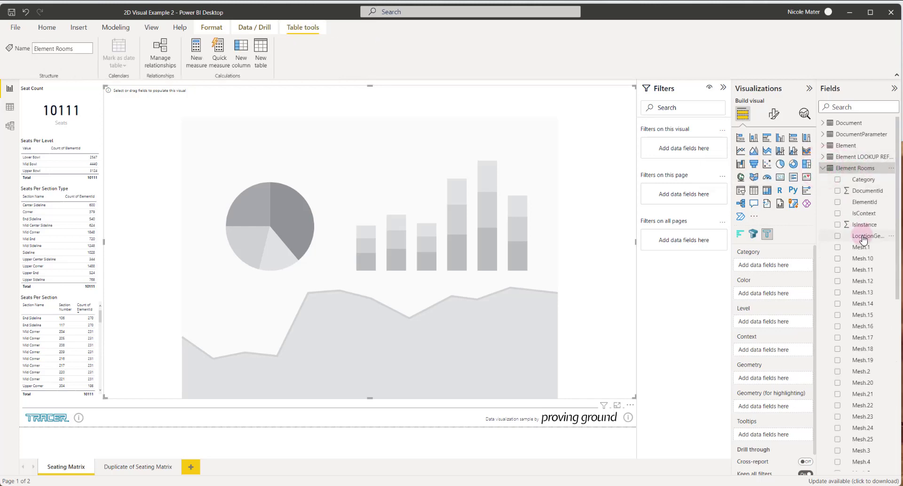
left_click_drag(863, 239, 777, 380)
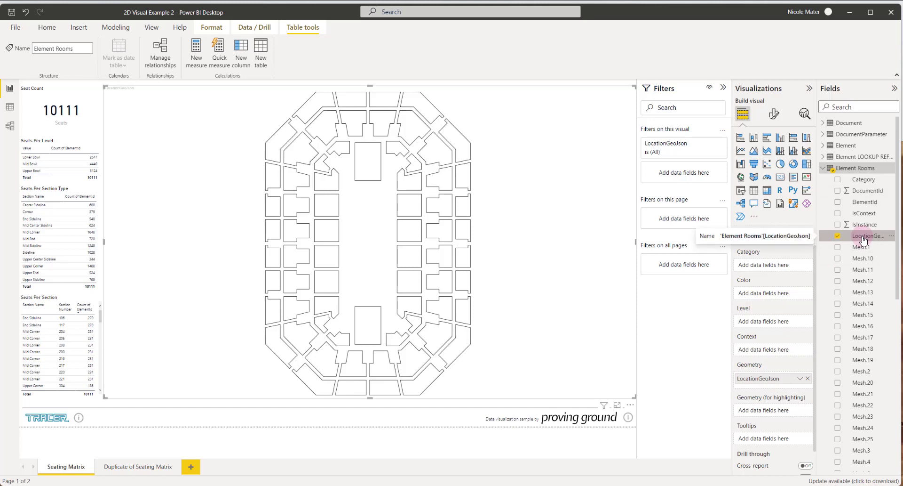
left_click_drag(863, 240, 763, 408)
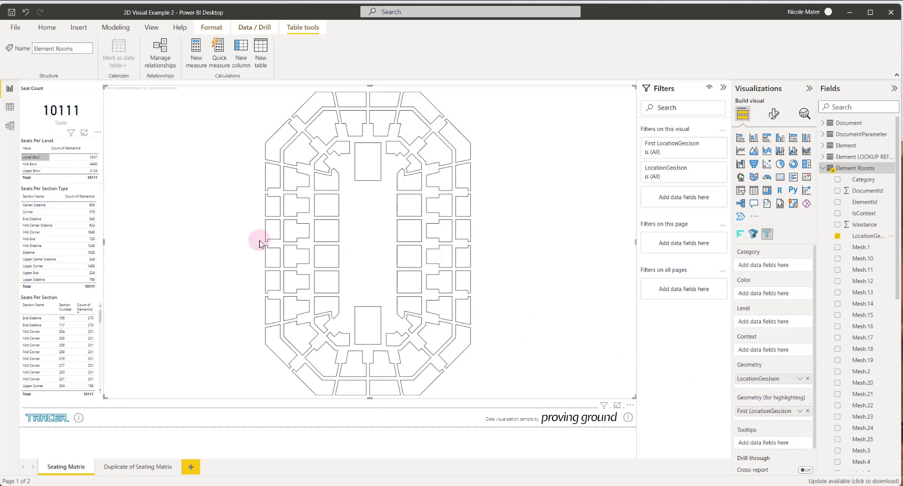
left_click(25, 165)
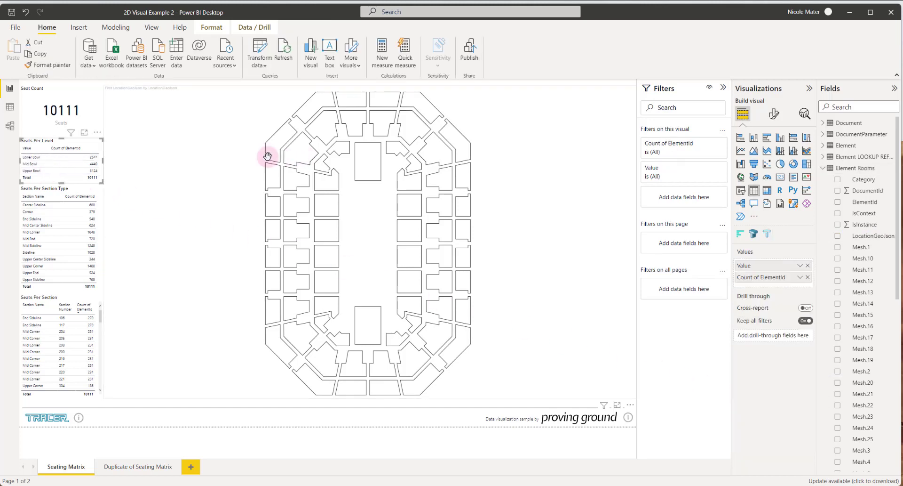
left_click(34, 155)
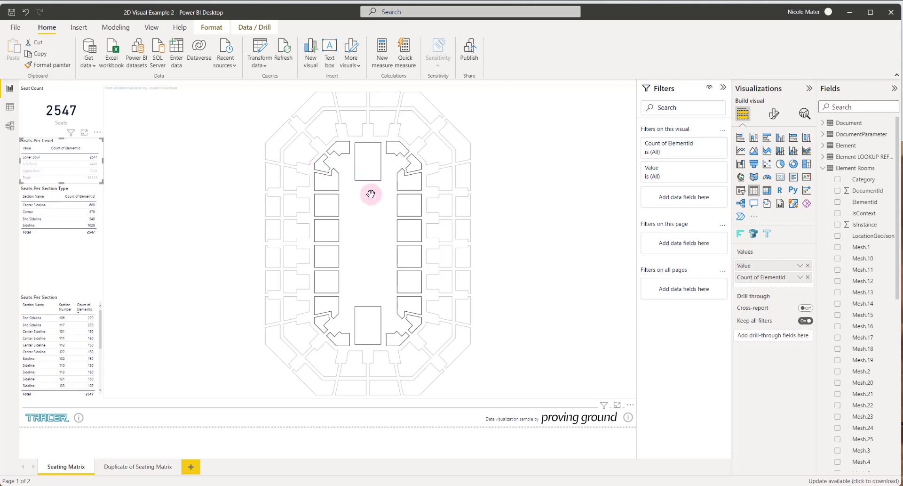
left_click(485, 175)
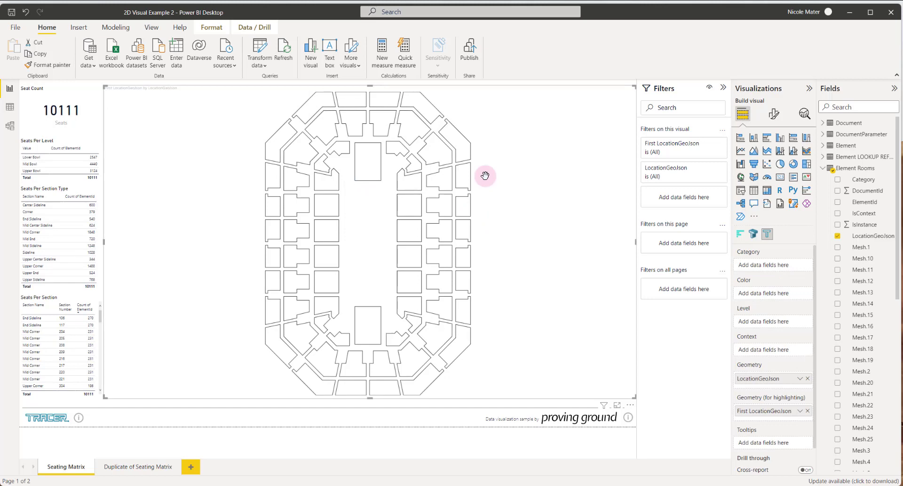
Put ElementParameterRoom's Section Number in Category so each arena section gets its own colour.
left_click(822, 168)
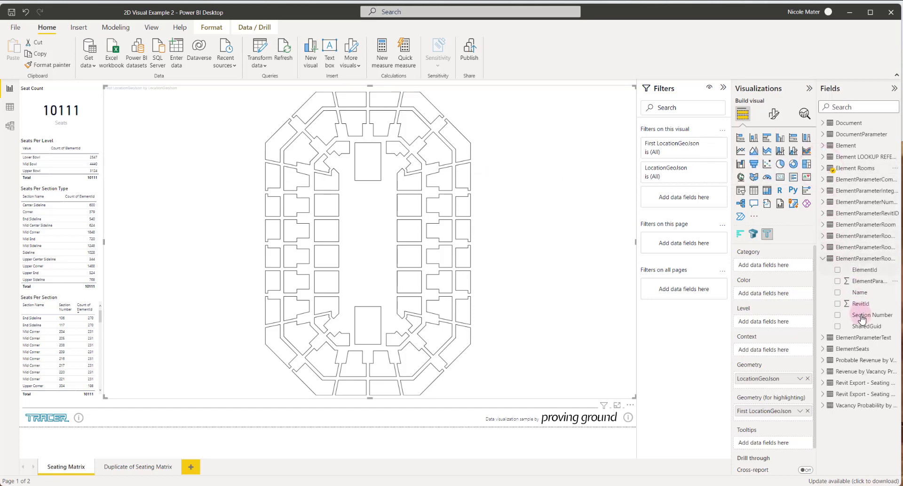
left_click_drag(862, 319, 776, 266)
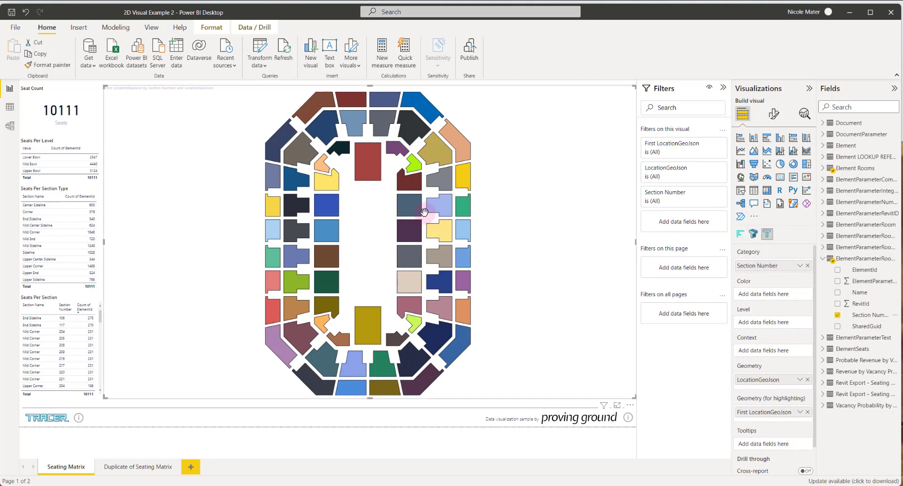
mouse_move(424, 213)
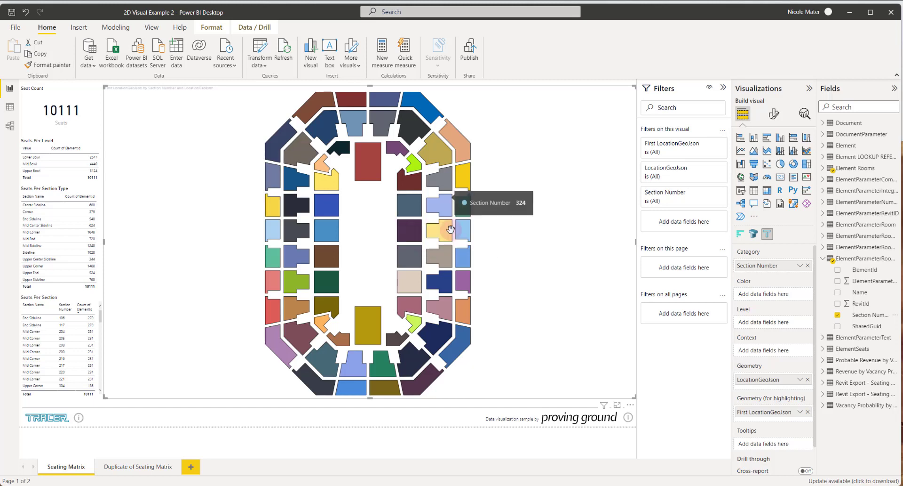
Turn on section-number labels with the label background and Clip by element switched off.
left_click(774, 115)
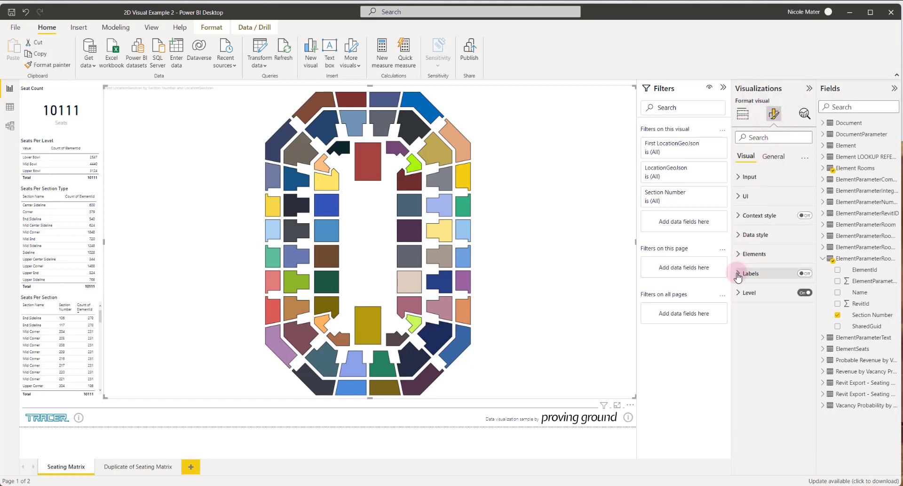
left_click(738, 273)
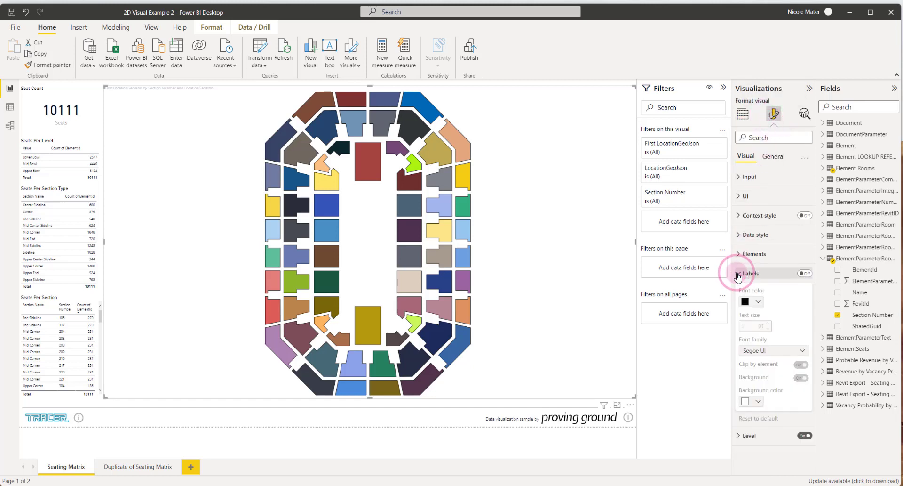
left_click(805, 273)
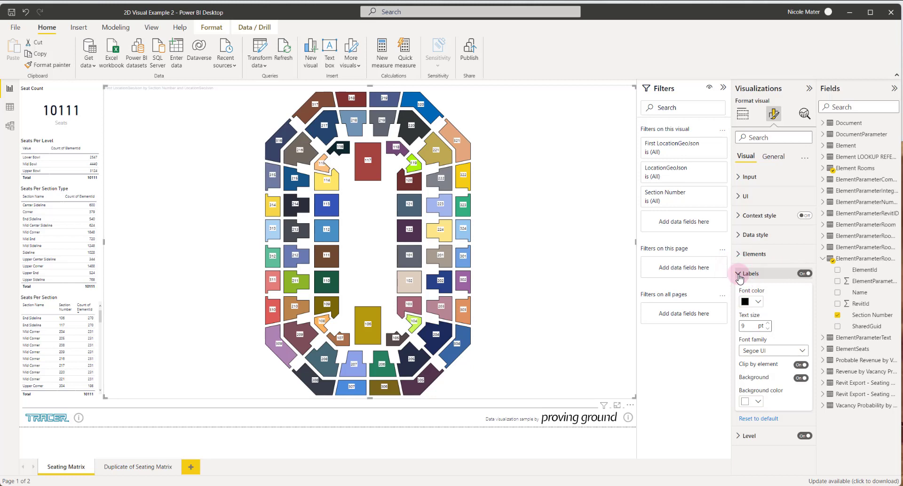
left_click(760, 402)
left_click(752, 399)
left_click(802, 379)
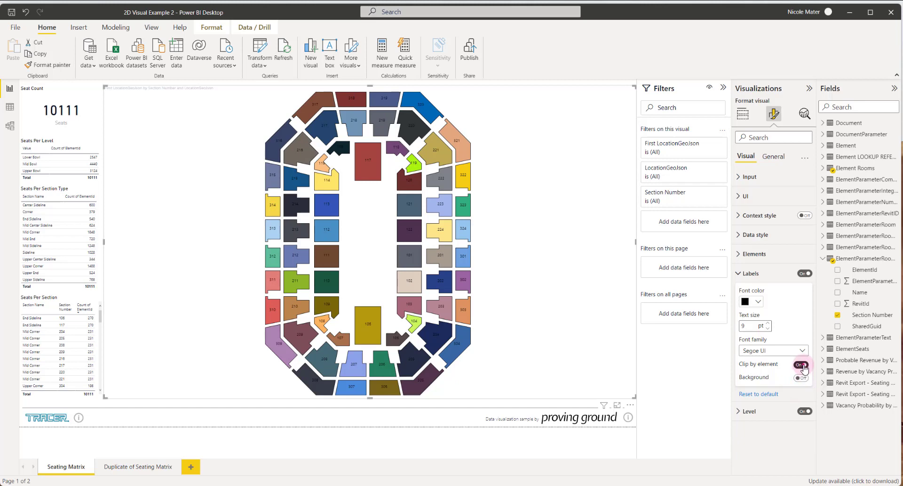
left_click(805, 367)
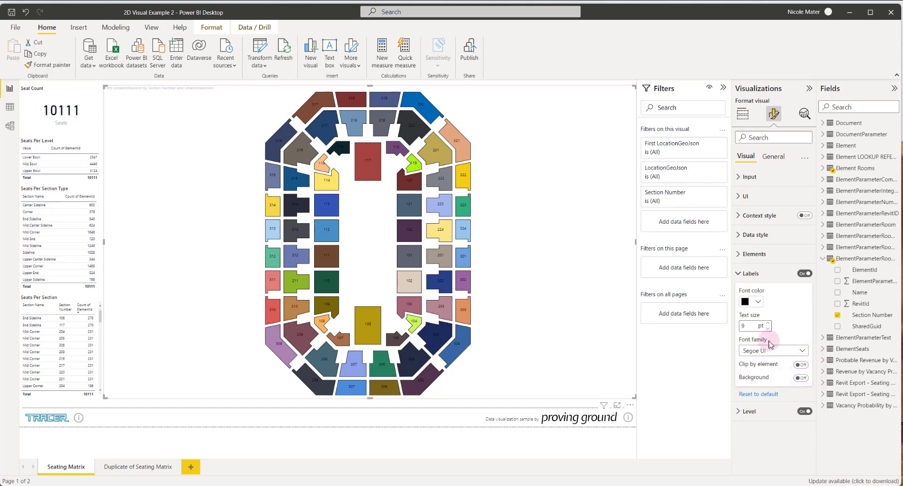
Set the label text size to 14, keeping labels unclipped by their sections.
left_click(749, 325)
key("BackSpace")
type("30")
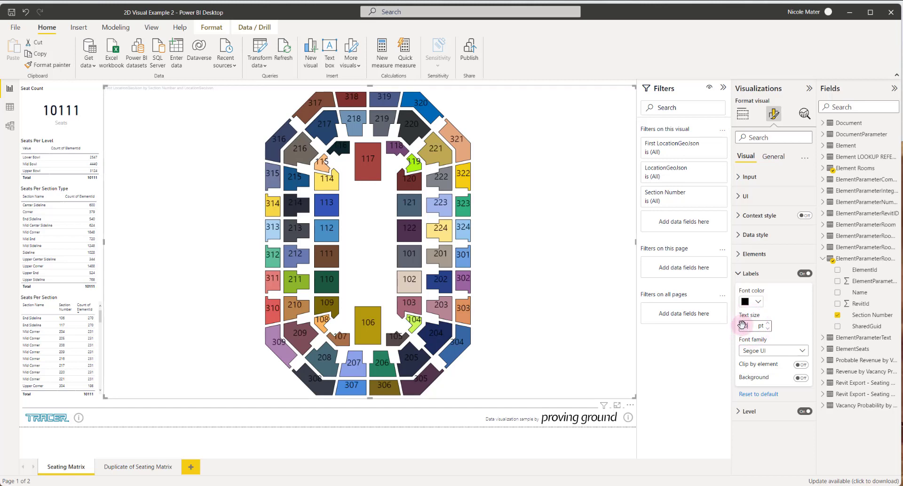
mouse_move(420, 166)
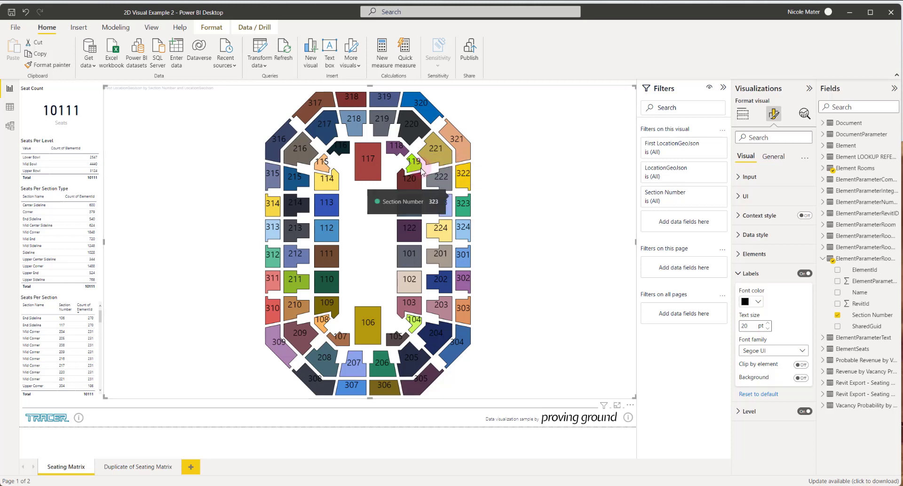
left_click(802, 365)
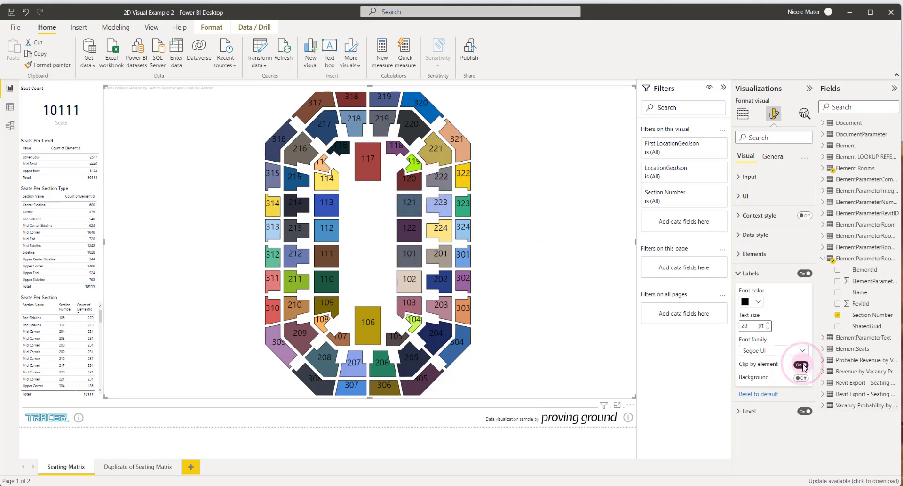
mouse_move(408, 172)
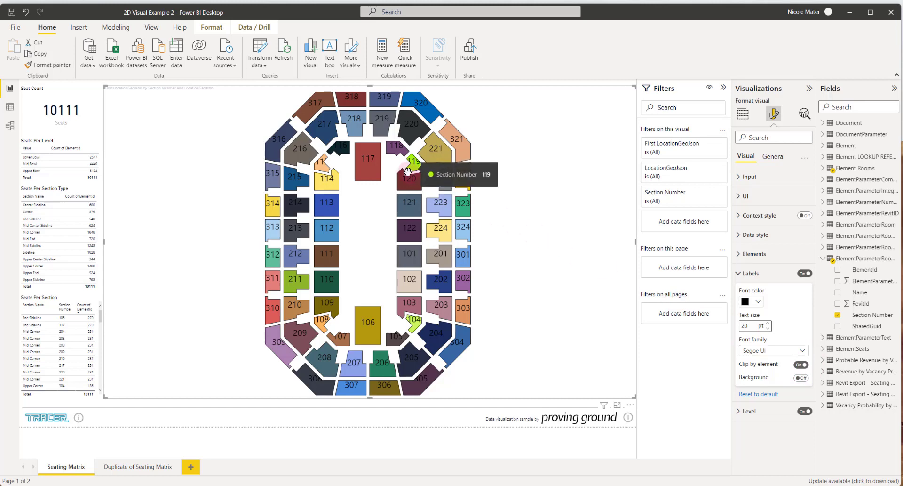
key("ctrl+z")
left_click(754, 326)
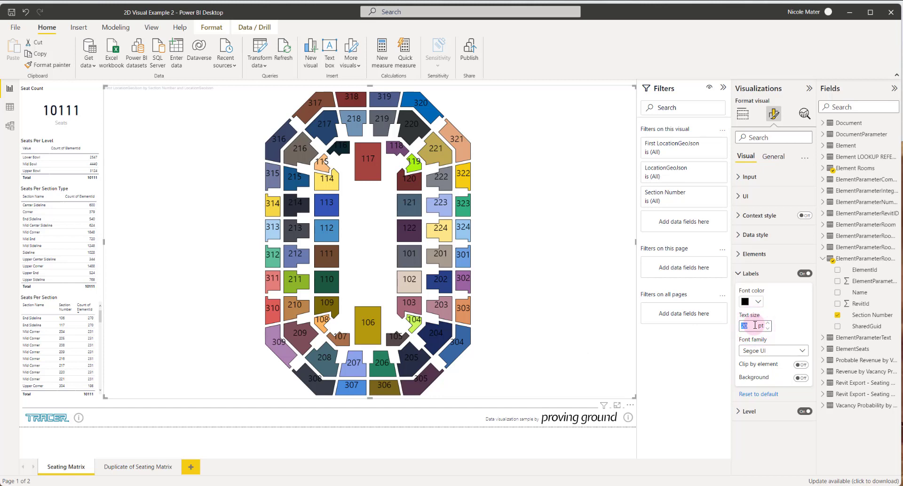
Change the label font family to Arial Black.
left_click(762, 352)
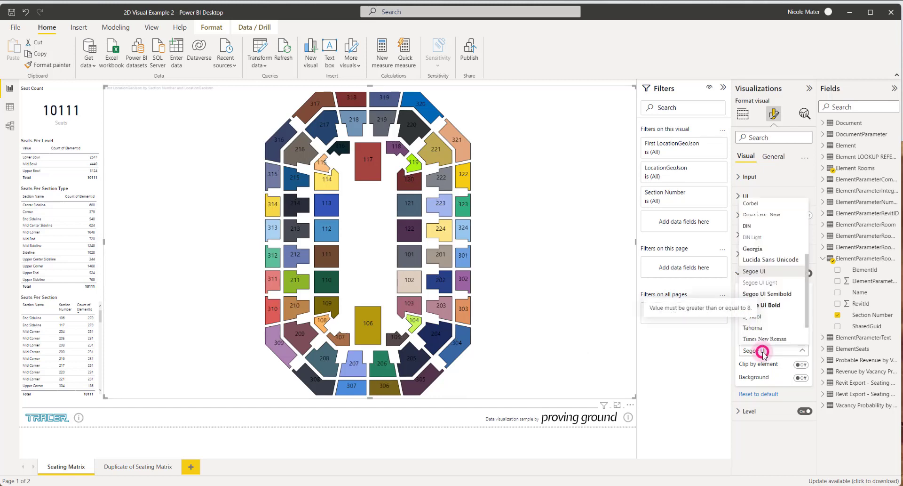
scroll(762, 236, "up", 5)
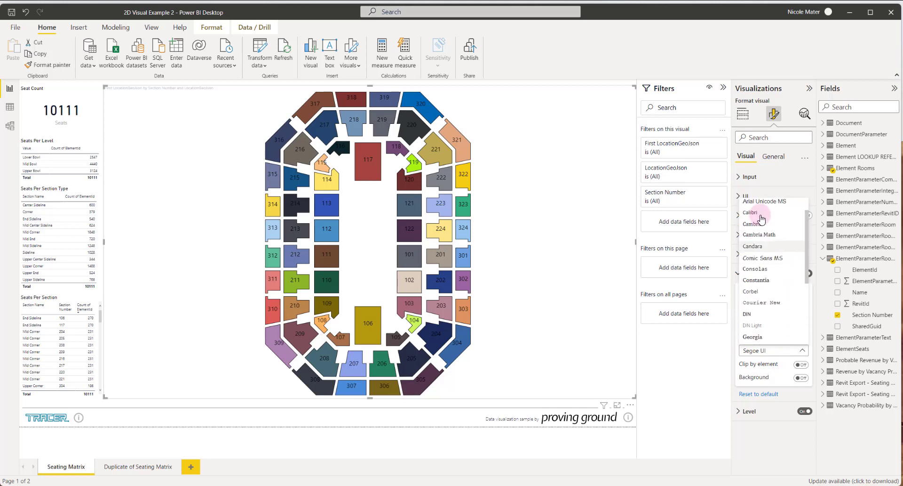
left_click(760, 213)
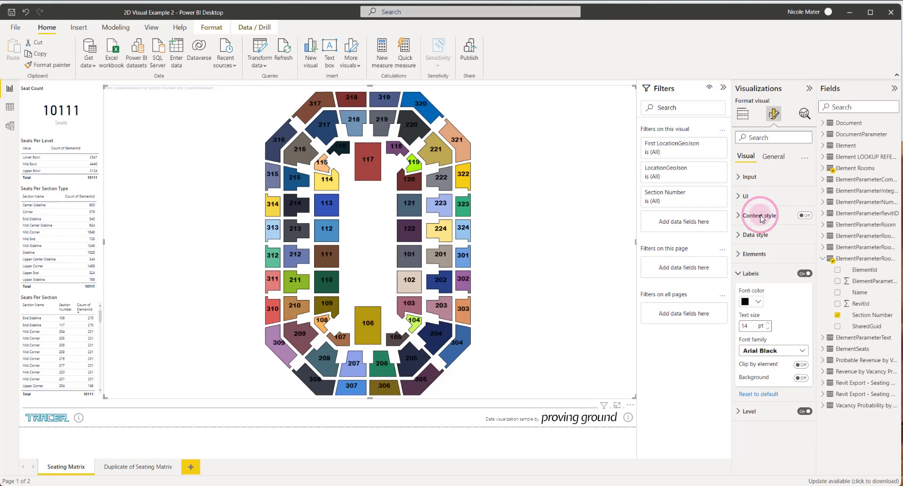
left_click(753, 236)
Turn on Draw polygon edges with a slate-blue polygon edge colour.
left_click(739, 273)
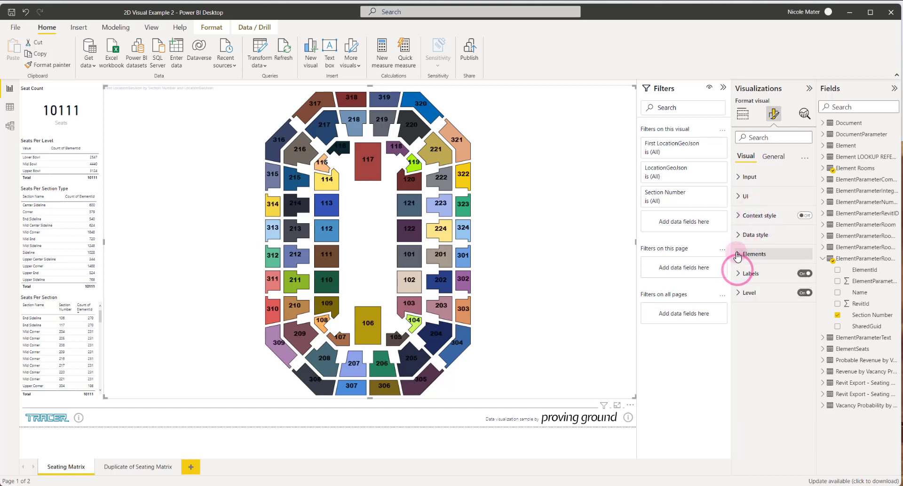
left_click(736, 254)
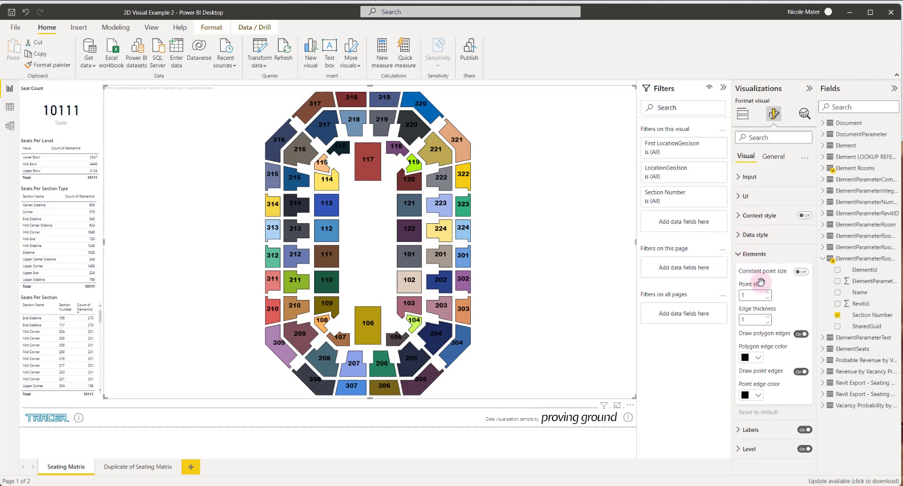
left_click(802, 334)
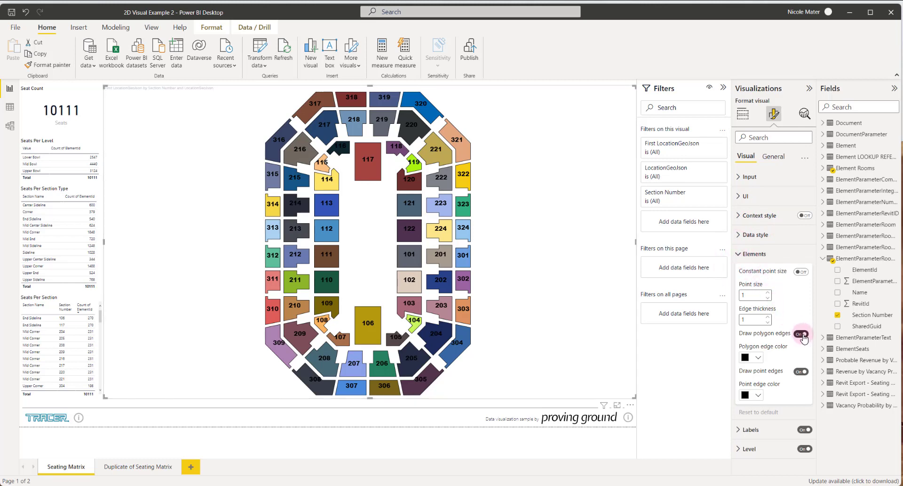
left_click(802, 334)
left_click(757, 357)
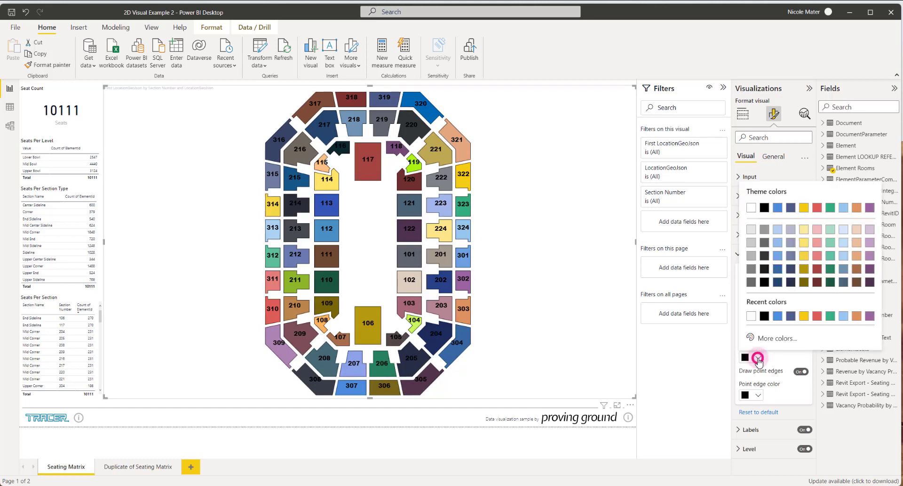
left_click(789, 321)
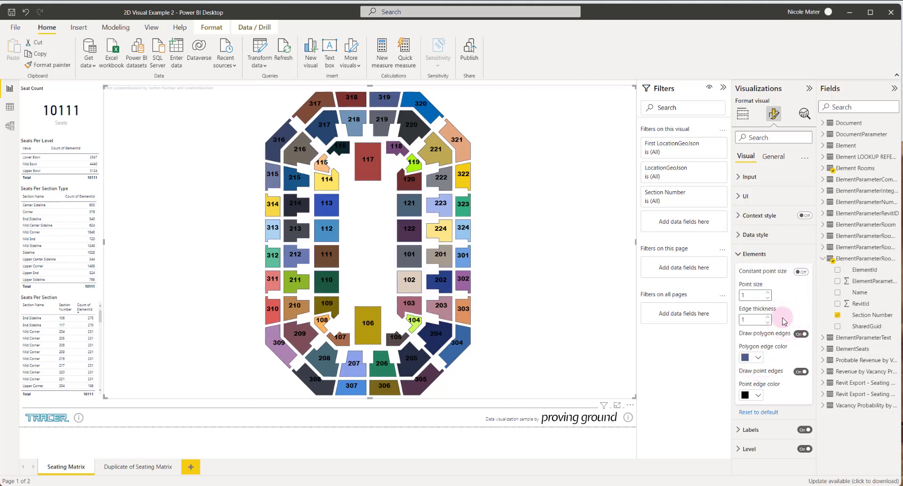
Try edge thickness values of 3 and then 9 for the section outlines.
double_click(767, 319)
type("3")
double_click(767, 318)
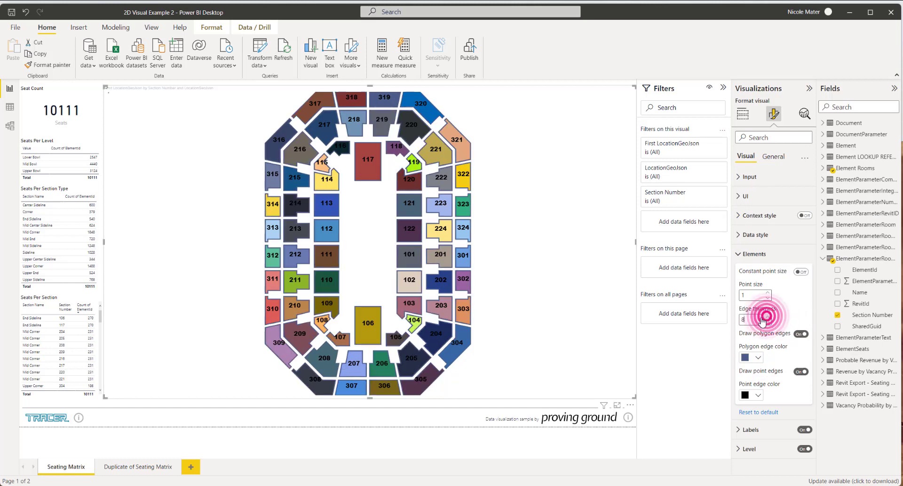
type("9")
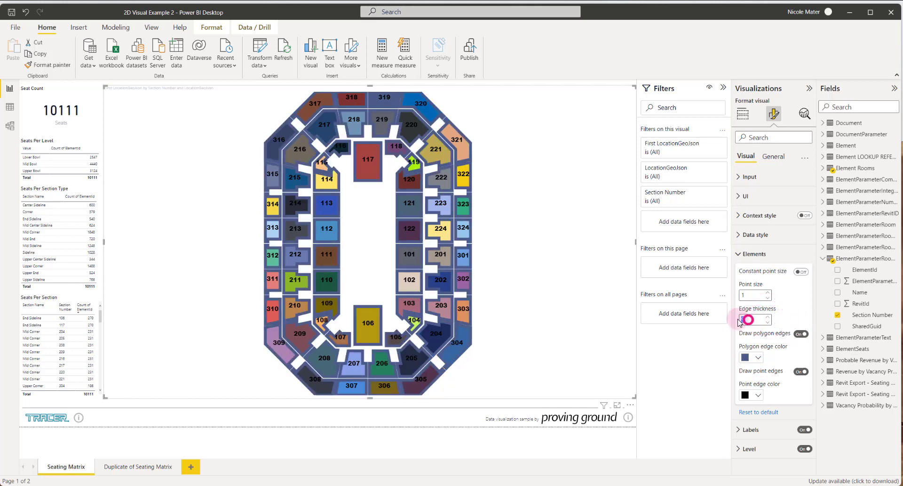
In Data style, colour section 101 red, 102 orange and 103 a warm orange.
left_click(741, 253)
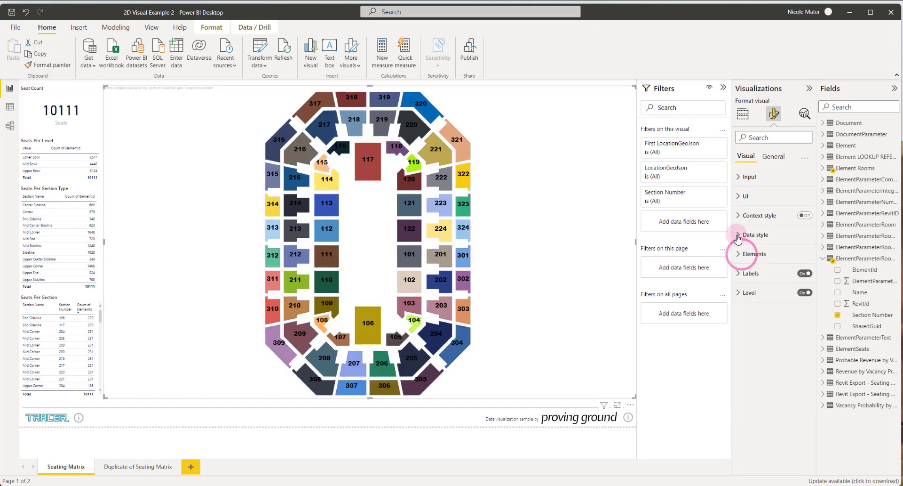
left_click(737, 234)
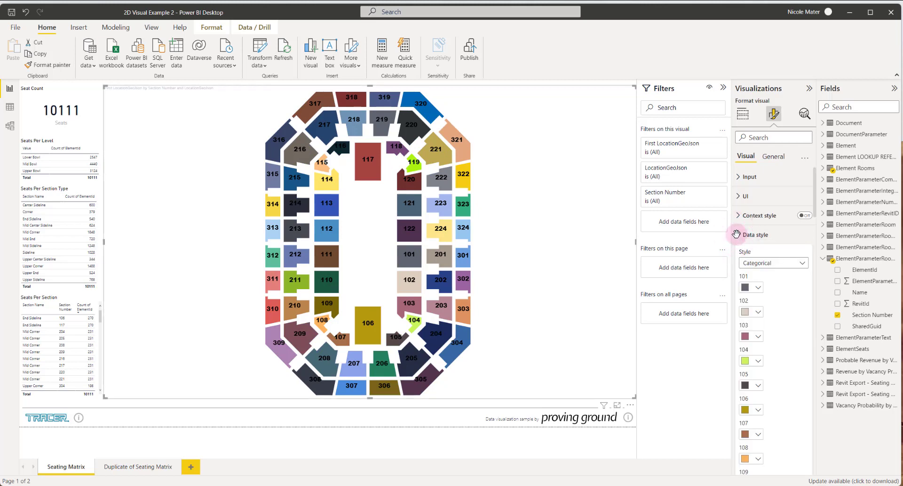
scroll(748, 235, "down", 2)
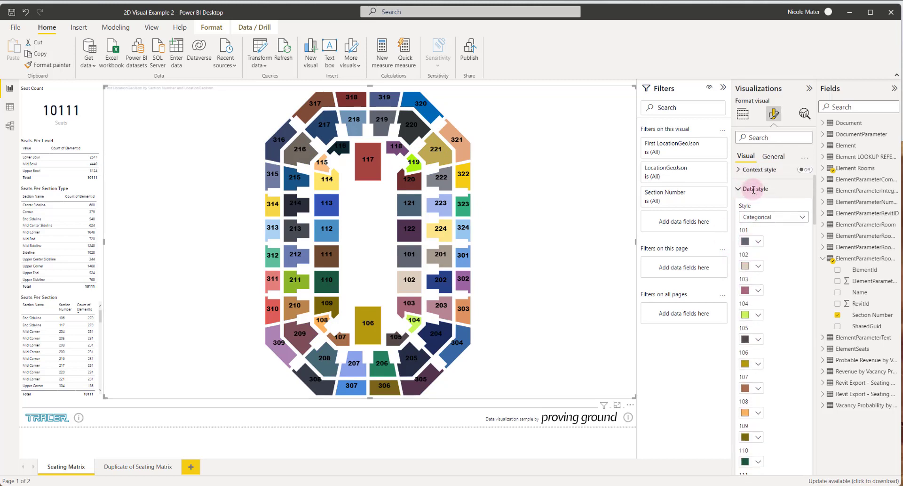
left_click(757, 241)
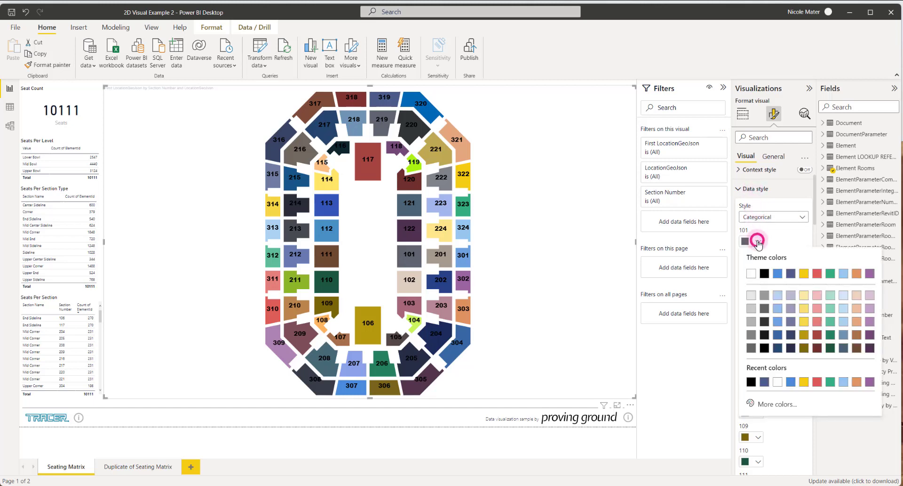
left_click(818, 273)
left_click(759, 267)
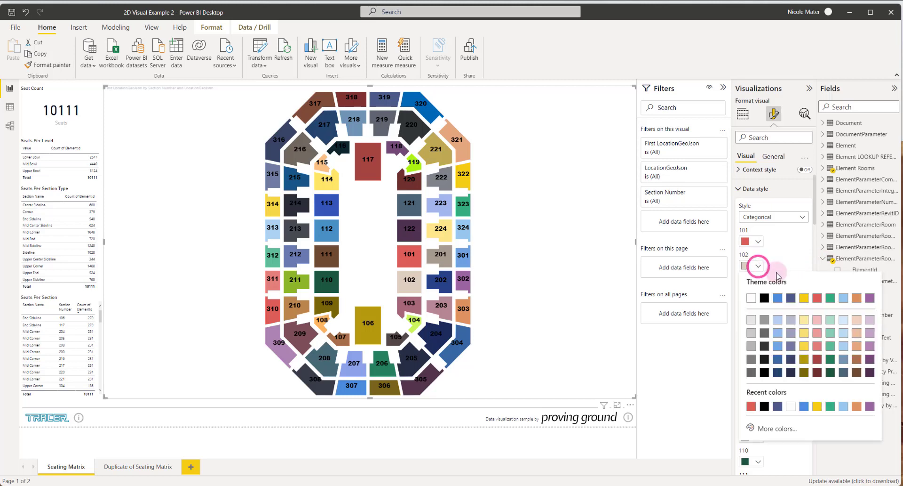
left_click(856, 300)
left_click(757, 291)
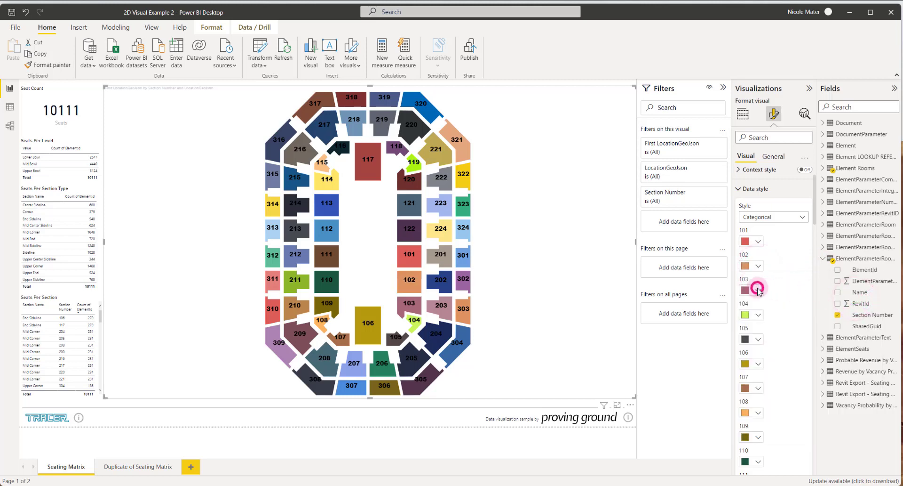
left_click(859, 323)
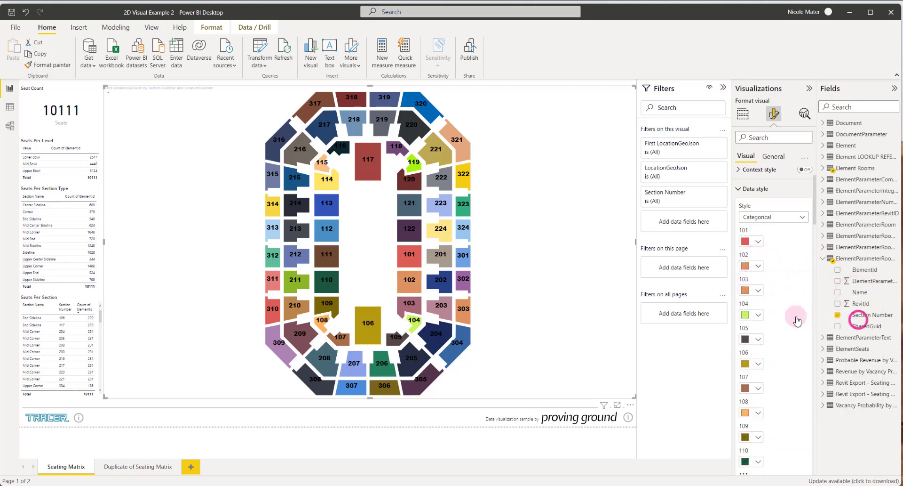
Colour sections 104 and 105 gold and section 106 dark red.
left_click(755, 314)
left_click(803, 217)
left_click(755, 361)
left_click(749, 321)
left_click(753, 385)
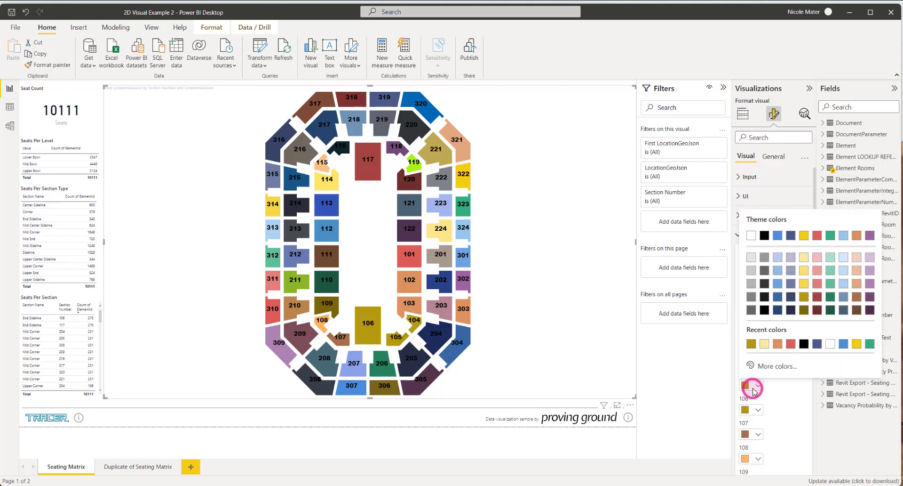
left_click(753, 346)
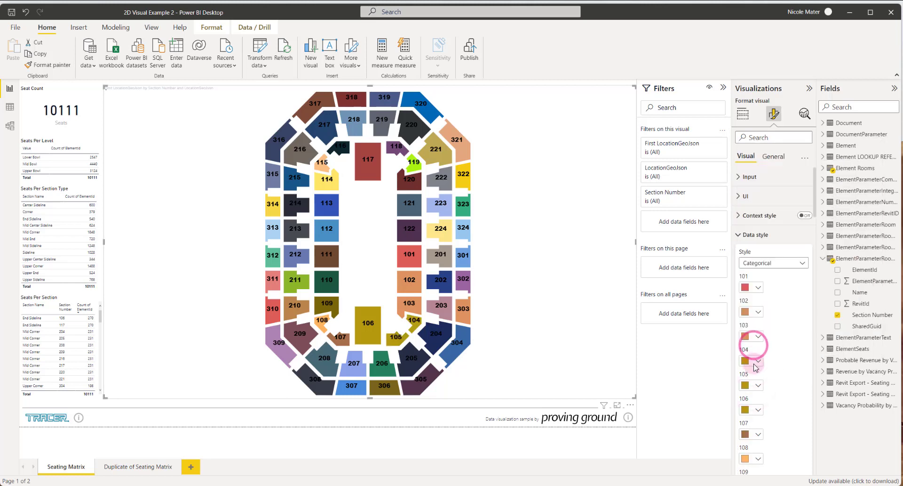
left_click(754, 416)
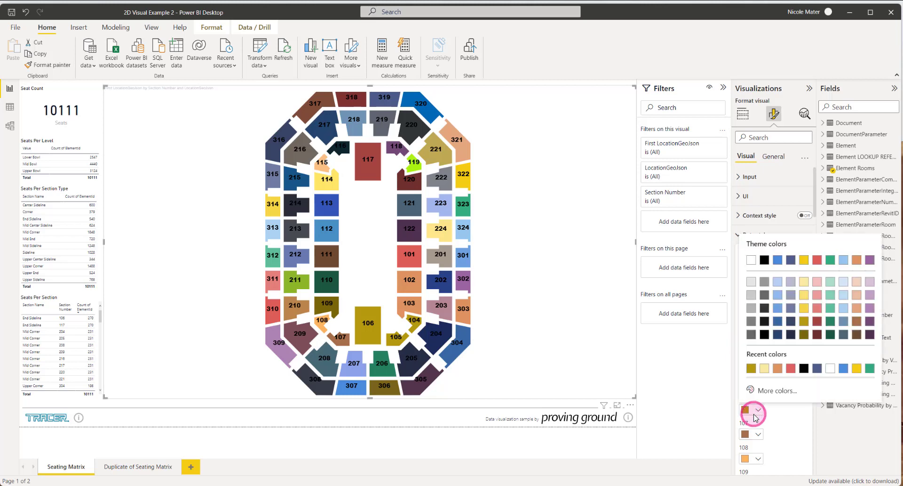
left_click(816, 322)
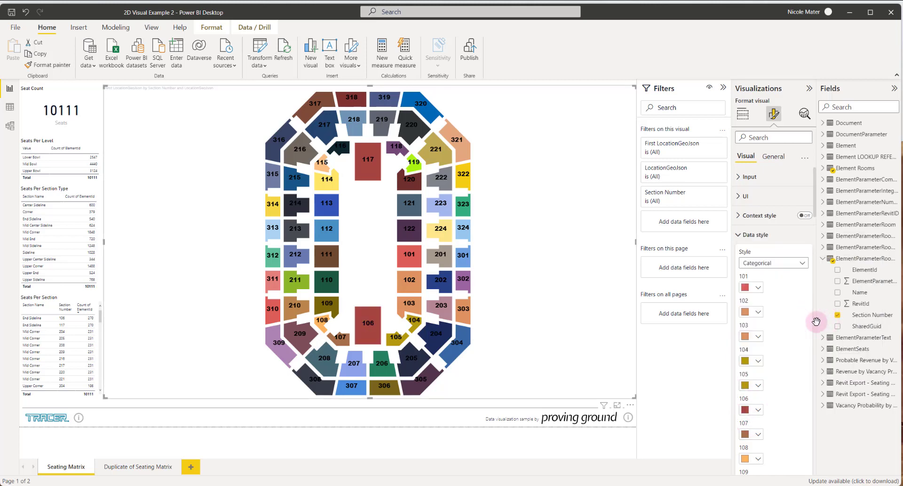
left_click(124, 471)
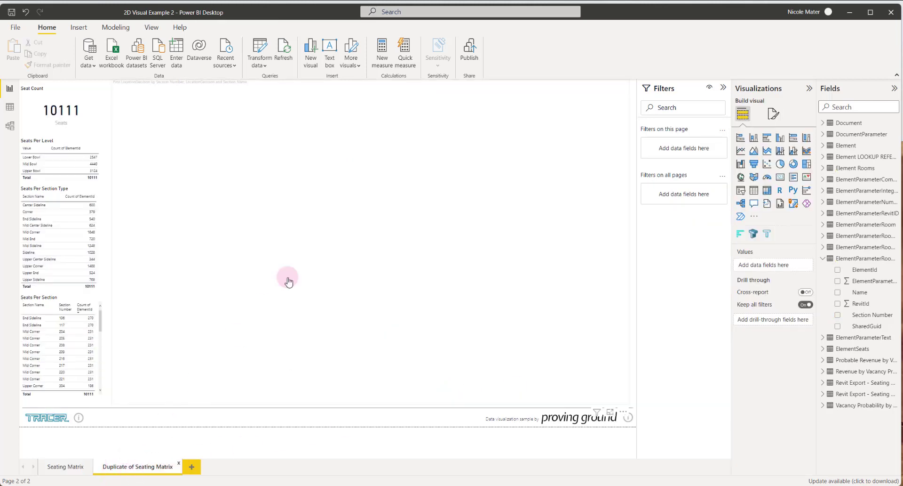
left_click(524, 252)
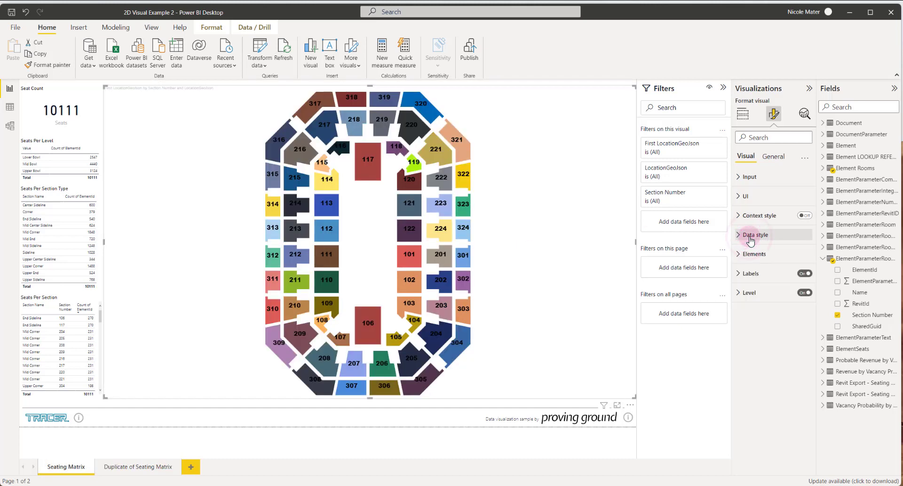
left_click(749, 237)
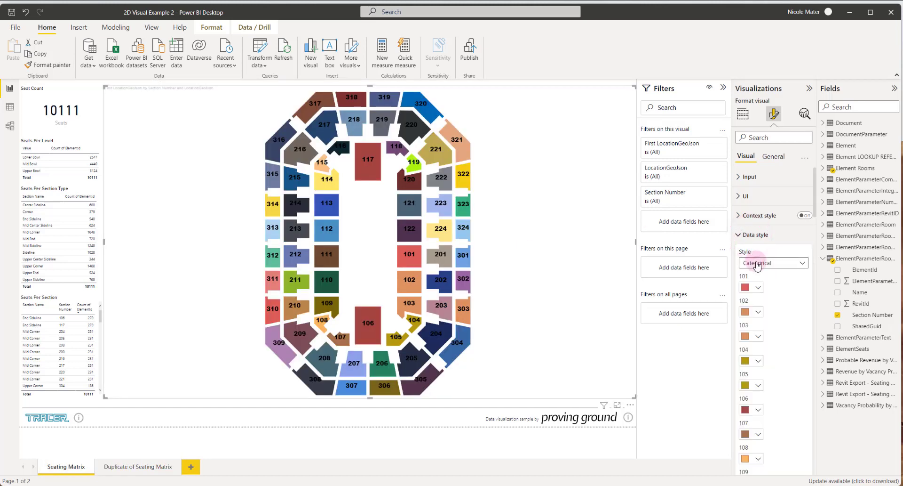
left_click(757, 265)
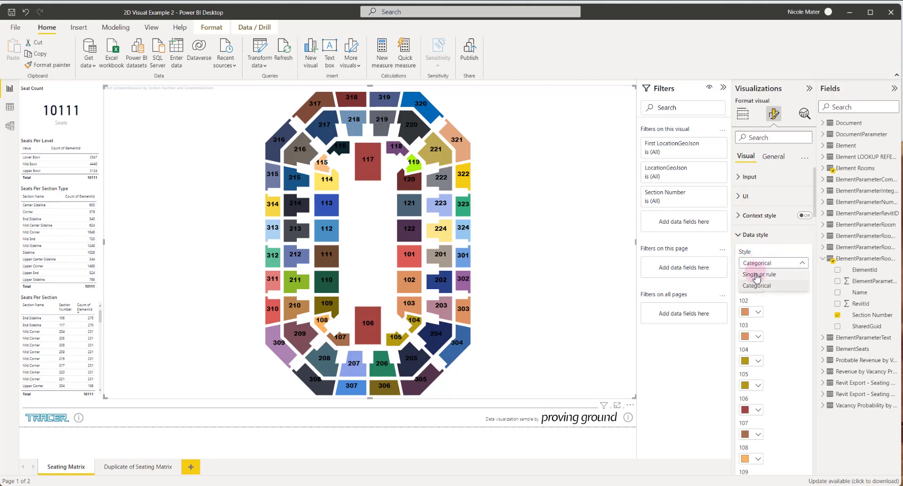
left_click(756, 264)
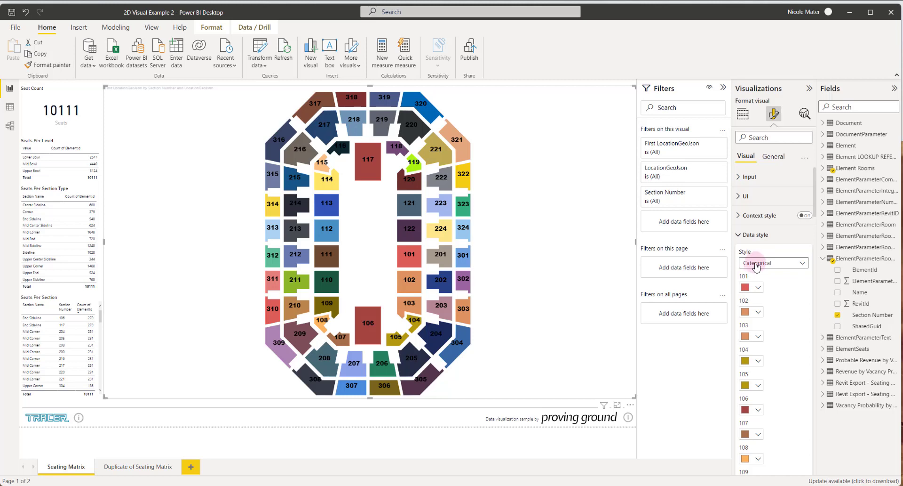
Switch Data style to Single or rule and make the default section colour grey.
left_click(756, 263)
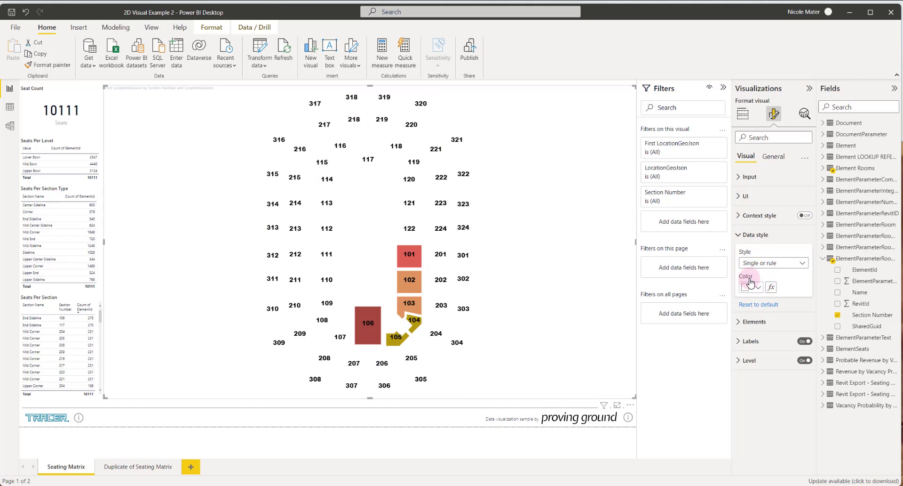
left_click(756, 287)
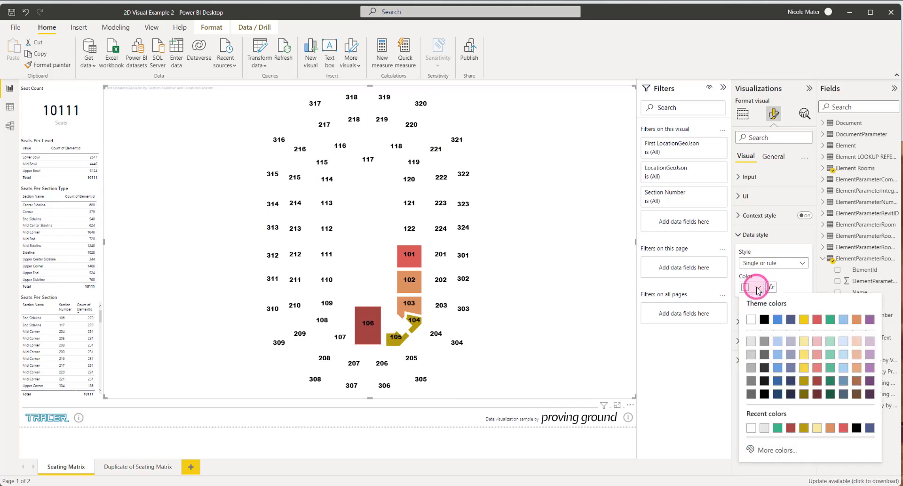
left_click(750, 358)
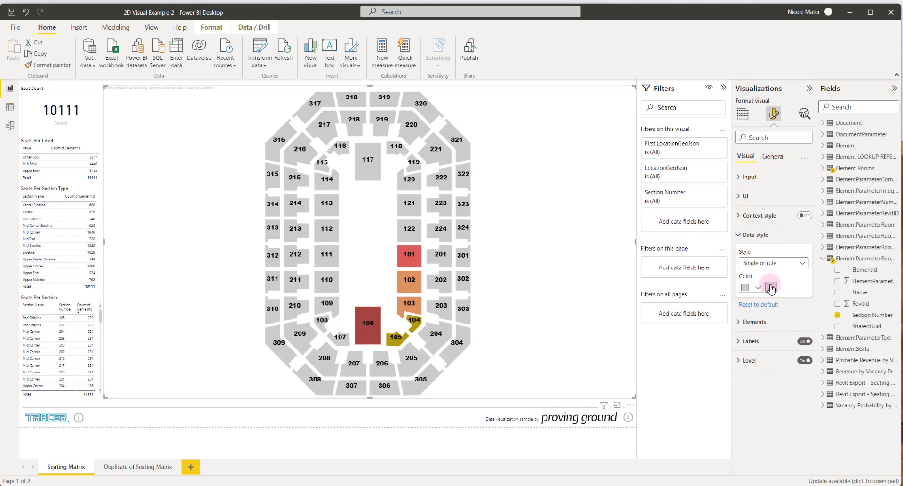
Set up a Gradient colour rule on Sum of $100 Event Seat Price, with empty values set to Don't format.
left_click(771, 287)
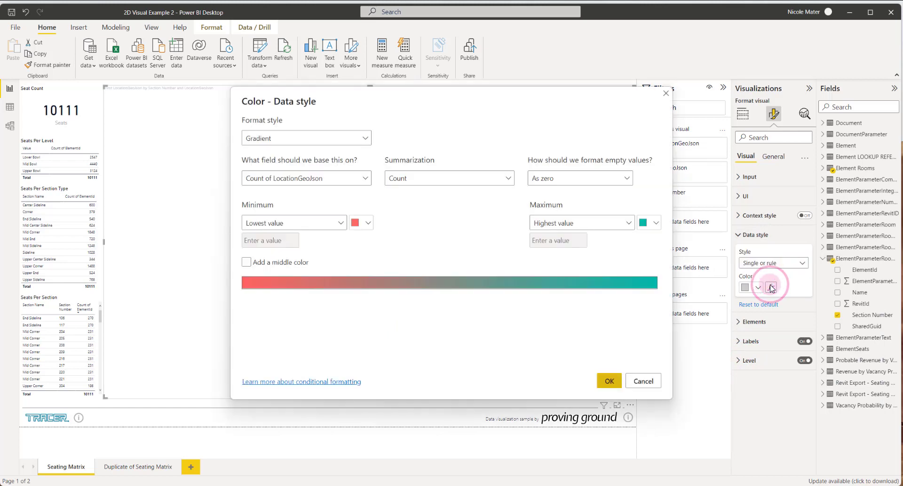
left_click(264, 137)
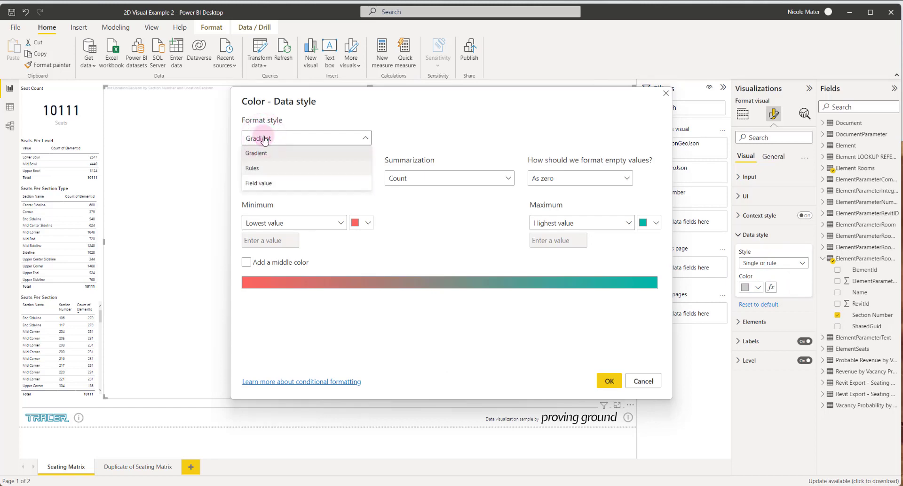
left_click(403, 124)
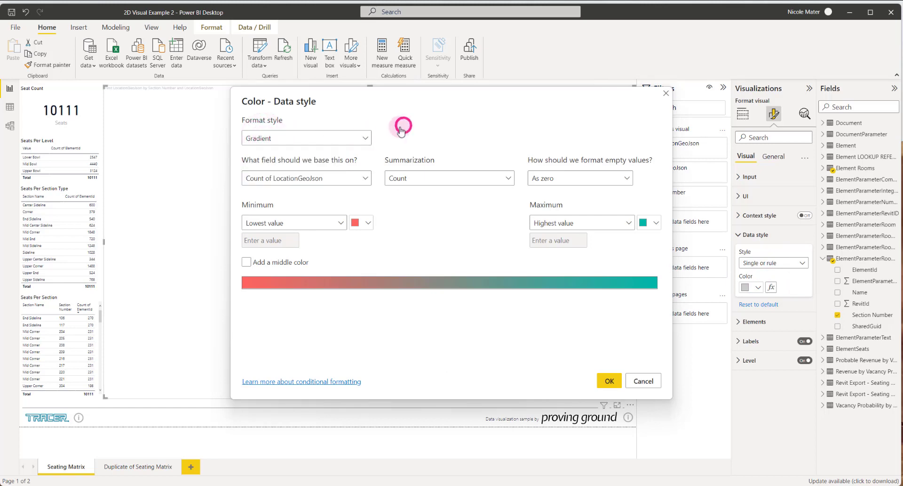
left_click(278, 178)
scroll(323, 274, "down", 5)
left_click(312, 177)
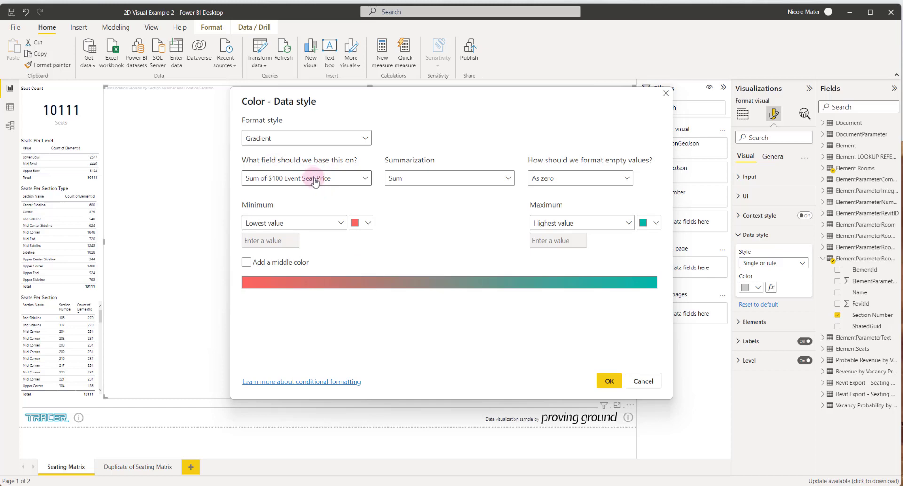
left_click(314, 178)
left_click(402, 179)
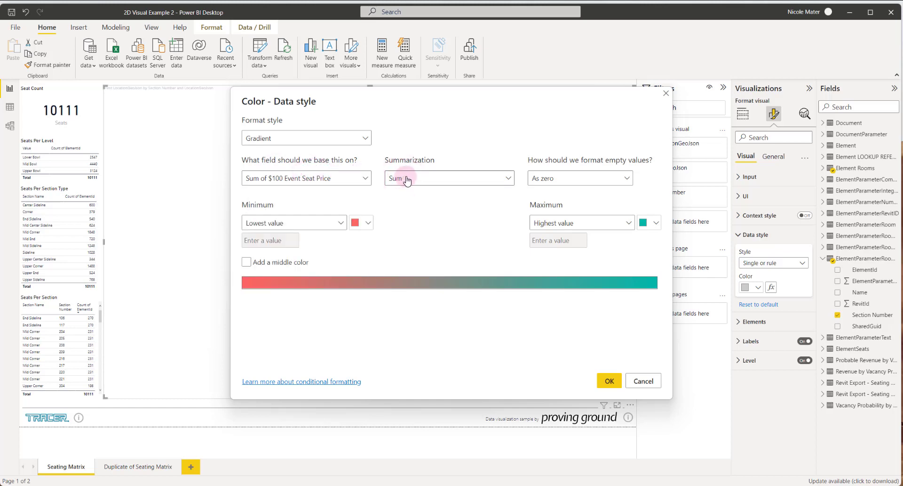
left_click(544, 178)
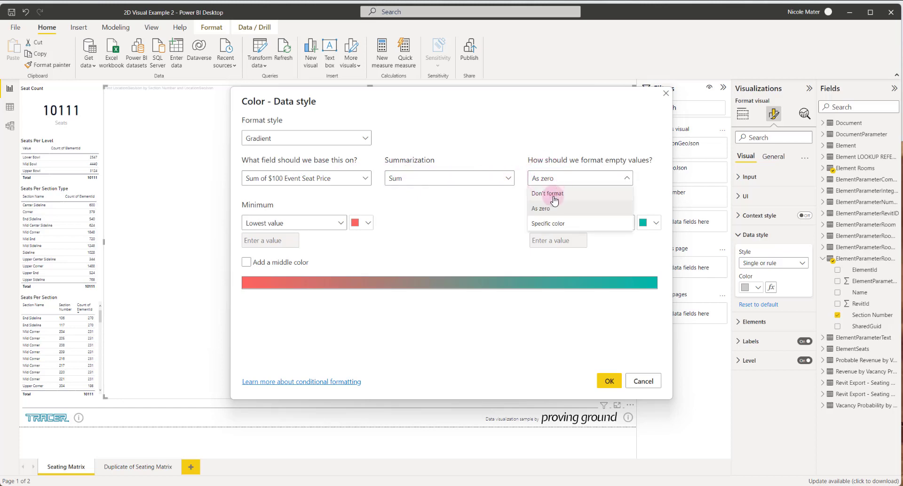
left_click(555, 199)
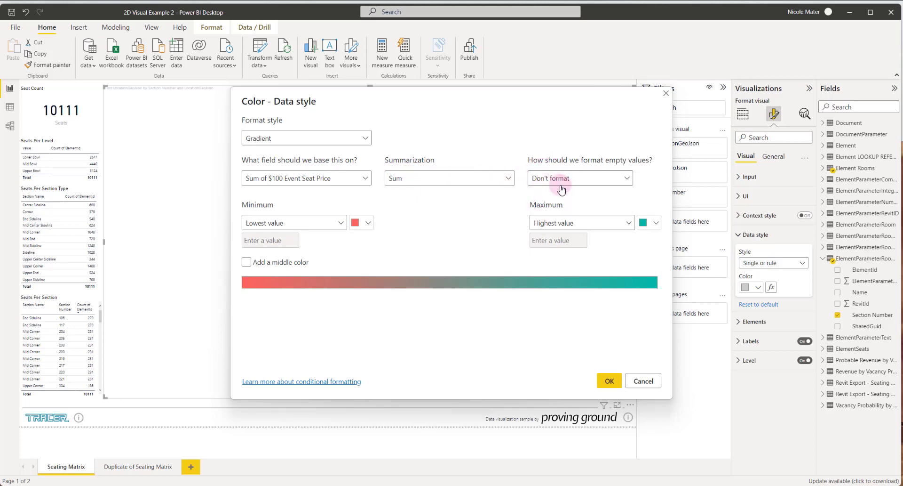
Set gradient colours: light blue minimum, purple center, dark blue maximum.
left_click(362, 222)
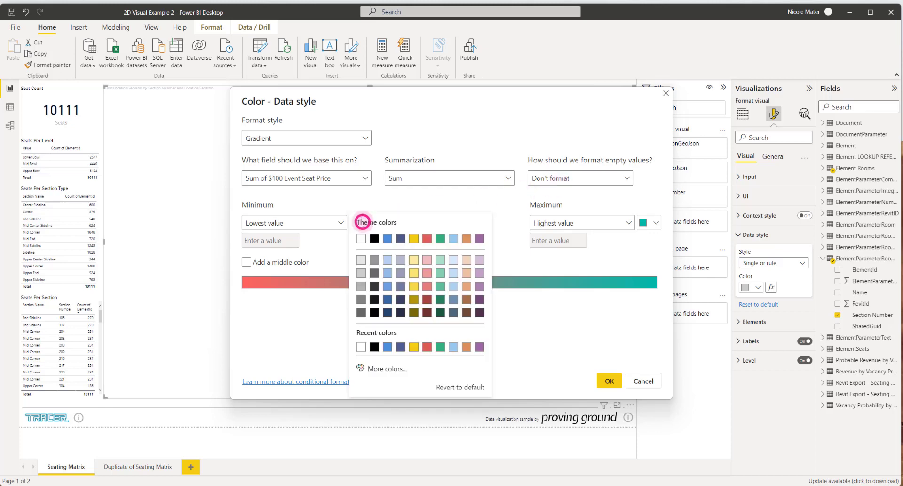
left_click(453, 238)
left_click(651, 222)
left_click(567, 238)
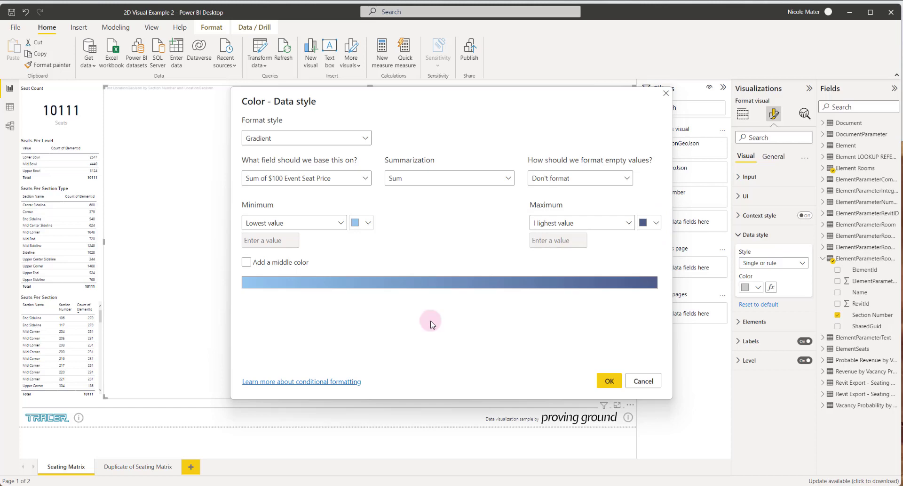
left_click(279, 262)
left_click(511, 222)
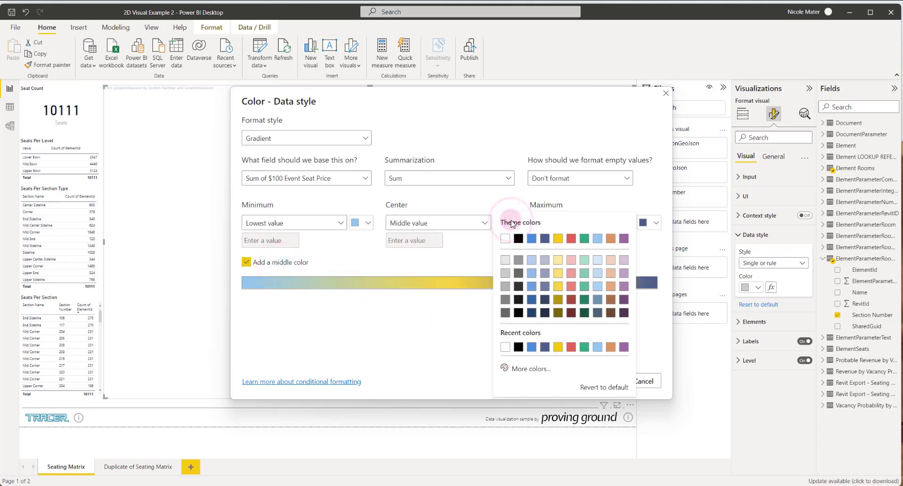
left_click(623, 238)
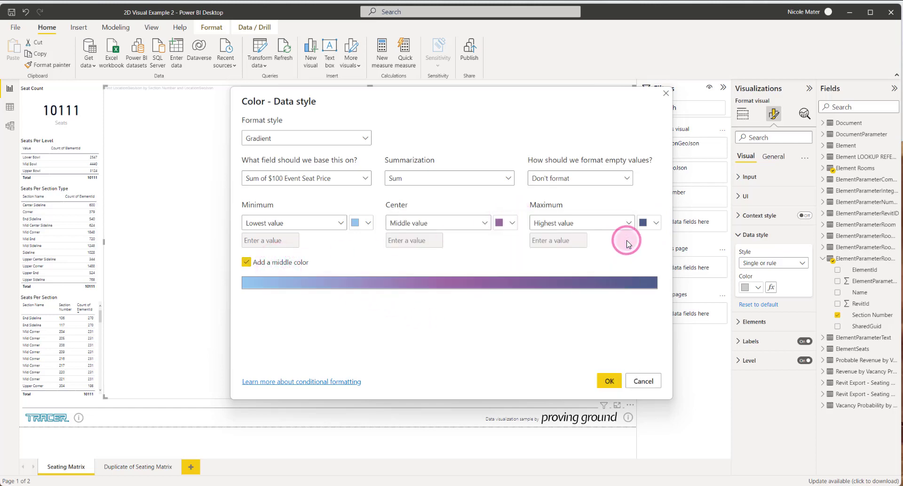
Confirm the price gradient so the map shades sections light blue through purple to navy.
left_click(609, 381)
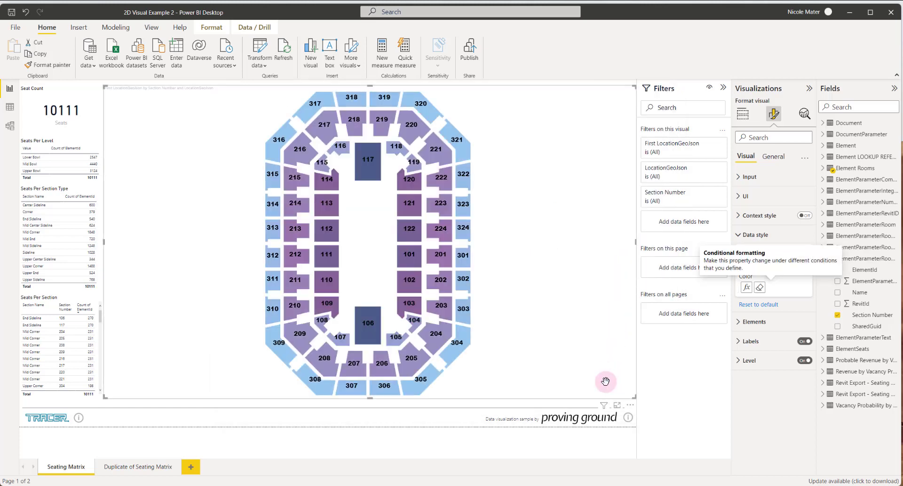
left_click(410, 152)
mouse_move(410, 151)
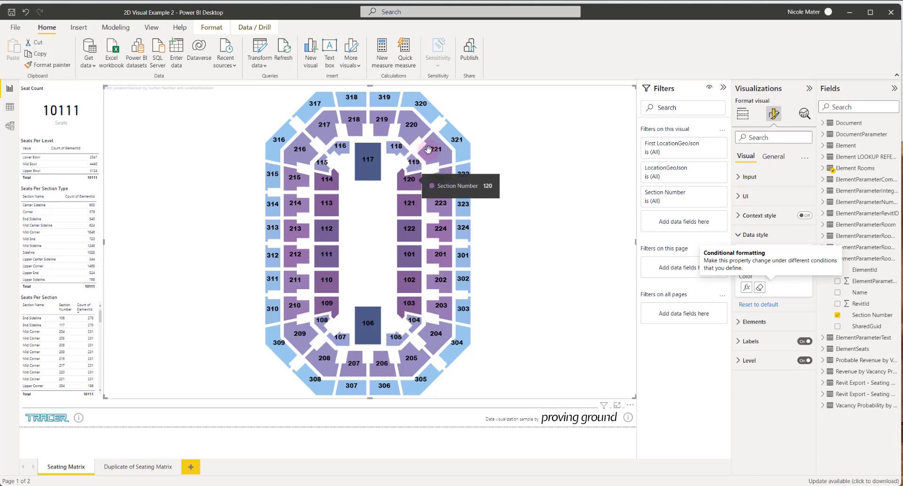
left_click(744, 112)
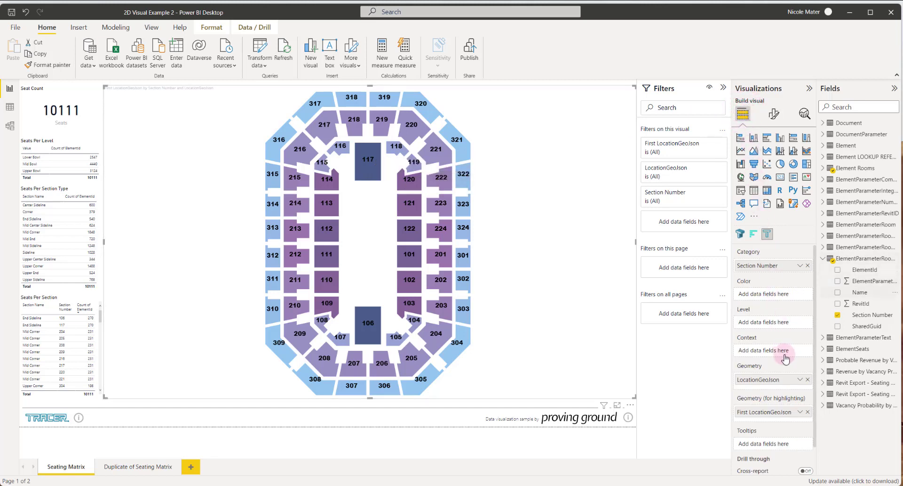
Replace Section Number in Category with $100 Event, 0% Vacancy revenue.
scroll(787, 360, "down", 1)
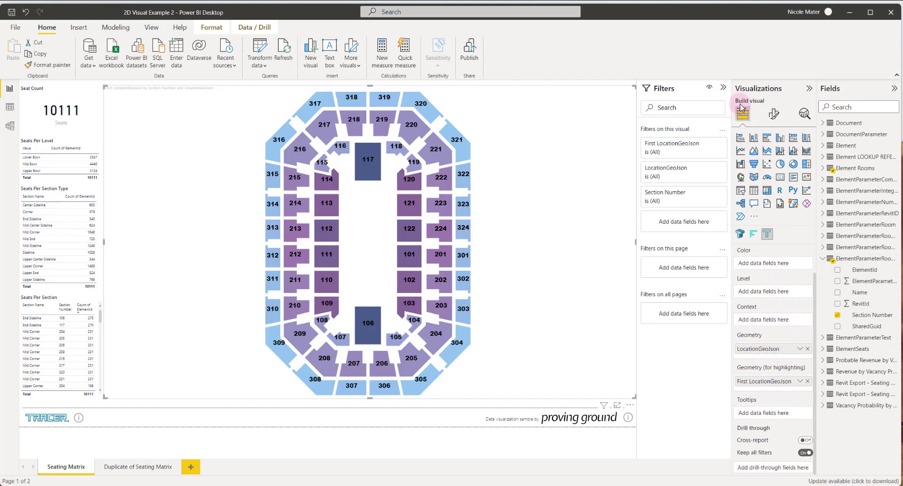
left_click(823, 371)
left_click(847, 378)
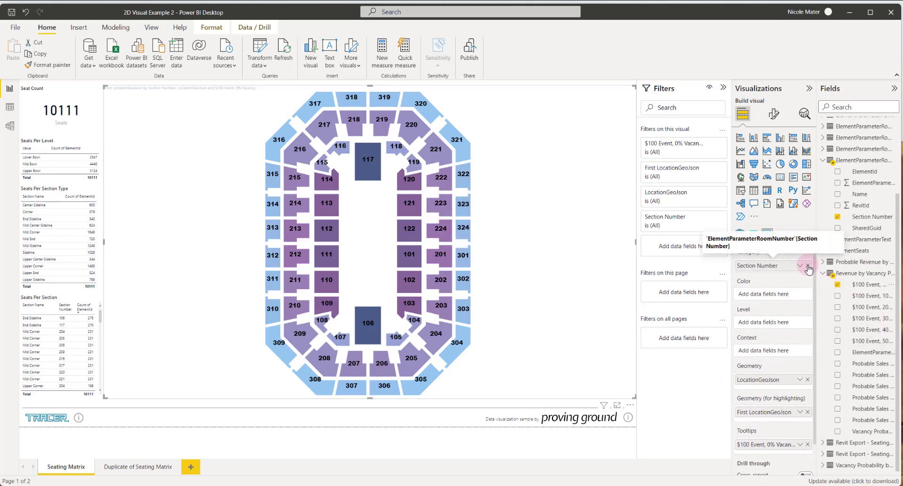
left_click(808, 266)
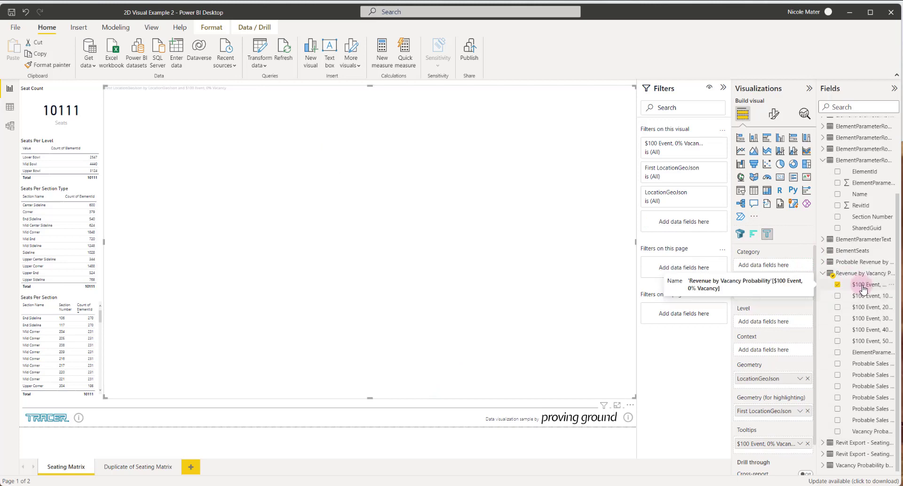
left_click_drag(864, 288, 800, 260)
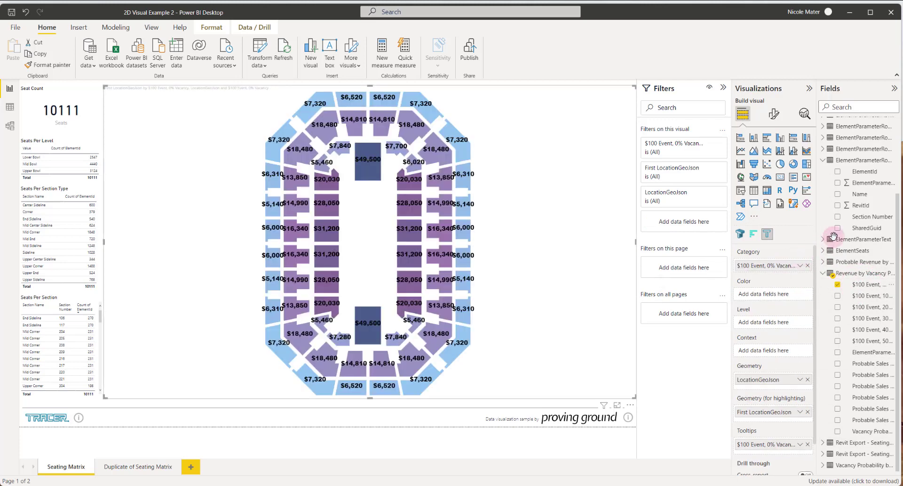
Add Section Number to the Tooltips well.
left_click_drag(869, 219, 795, 446)
mouse_move(407, 253)
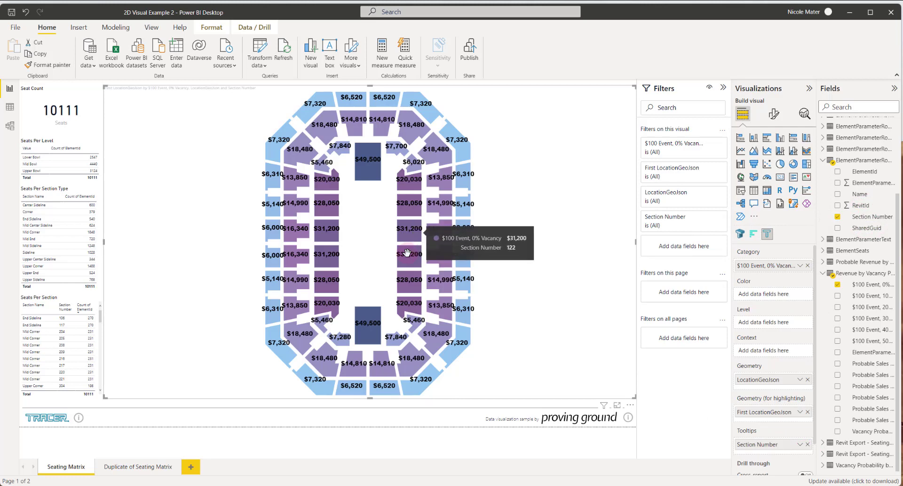
mouse_move(408, 237)
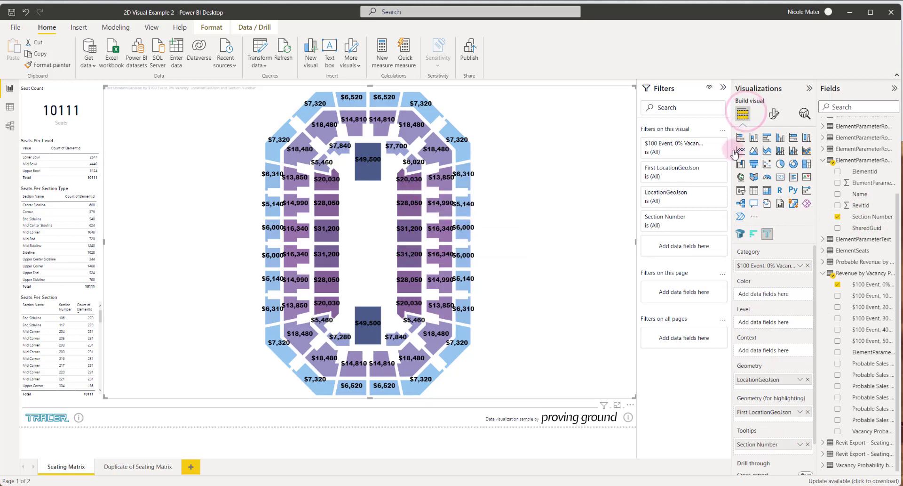
Shrink the seating map's revenue labels to 11 pt text in Segoe UI Bold font.
left_click(775, 115)
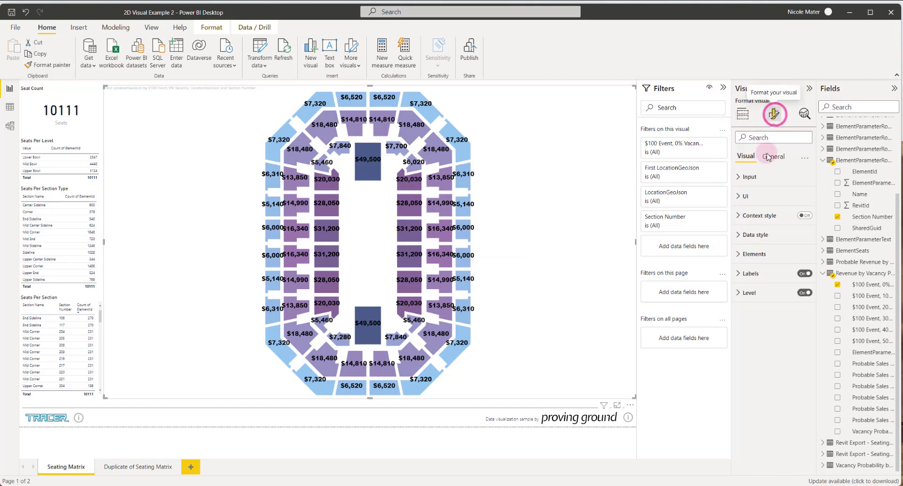
left_click(740, 273)
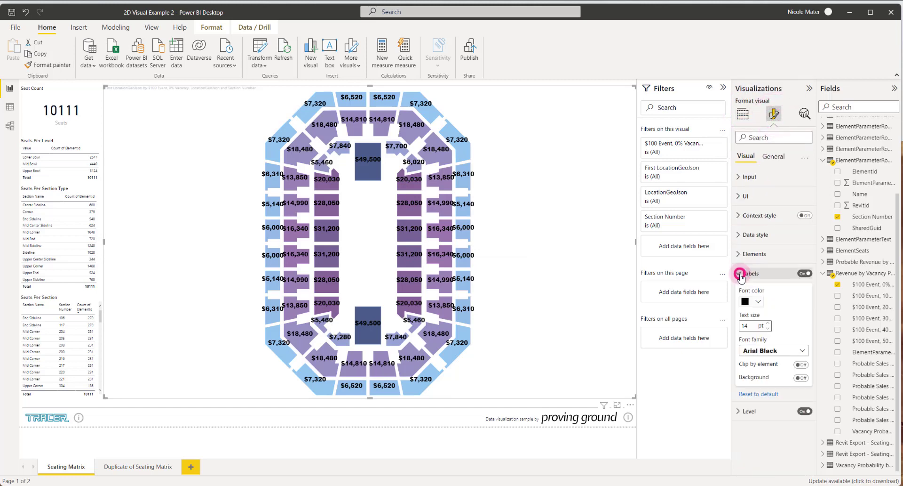
left_click(768, 328)
left_click(768, 328)
left_click(767, 328)
left_click(767, 328)
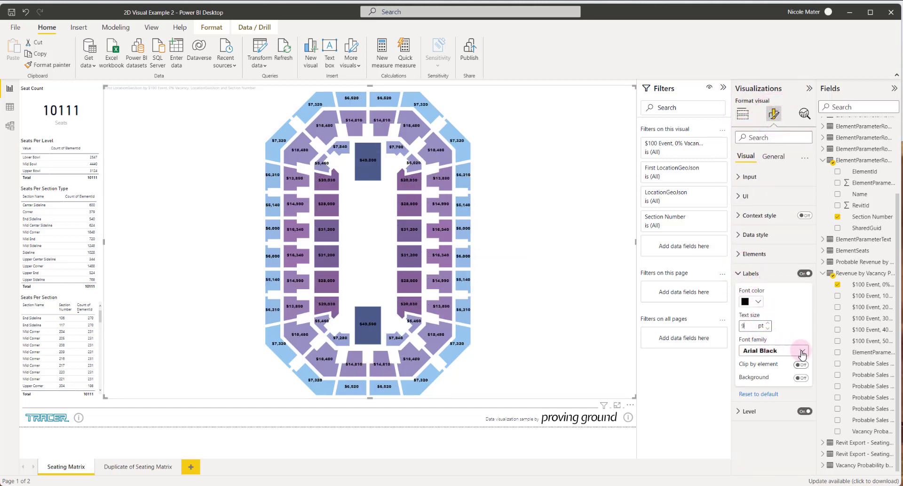
left_click(759, 289)
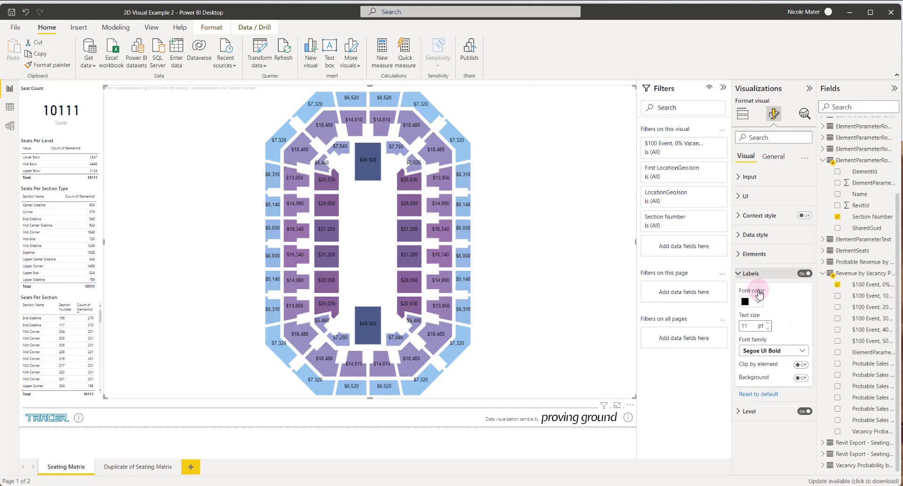
left_click(740, 275)
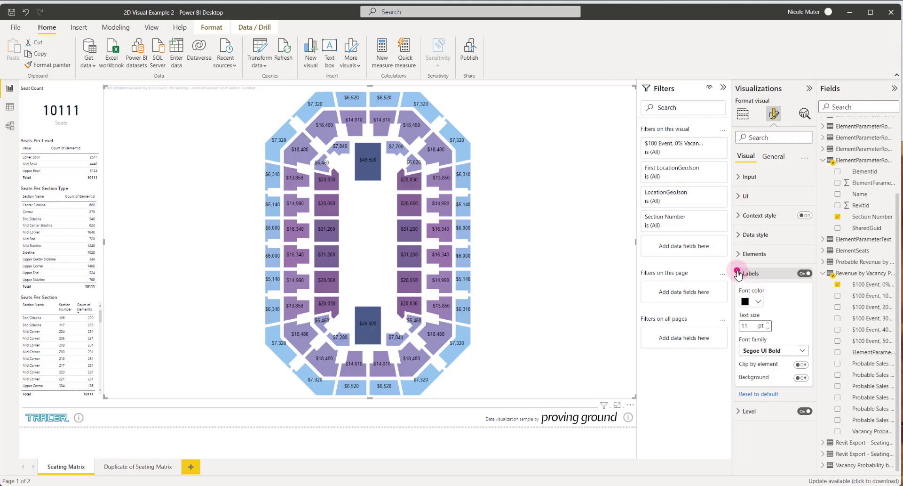